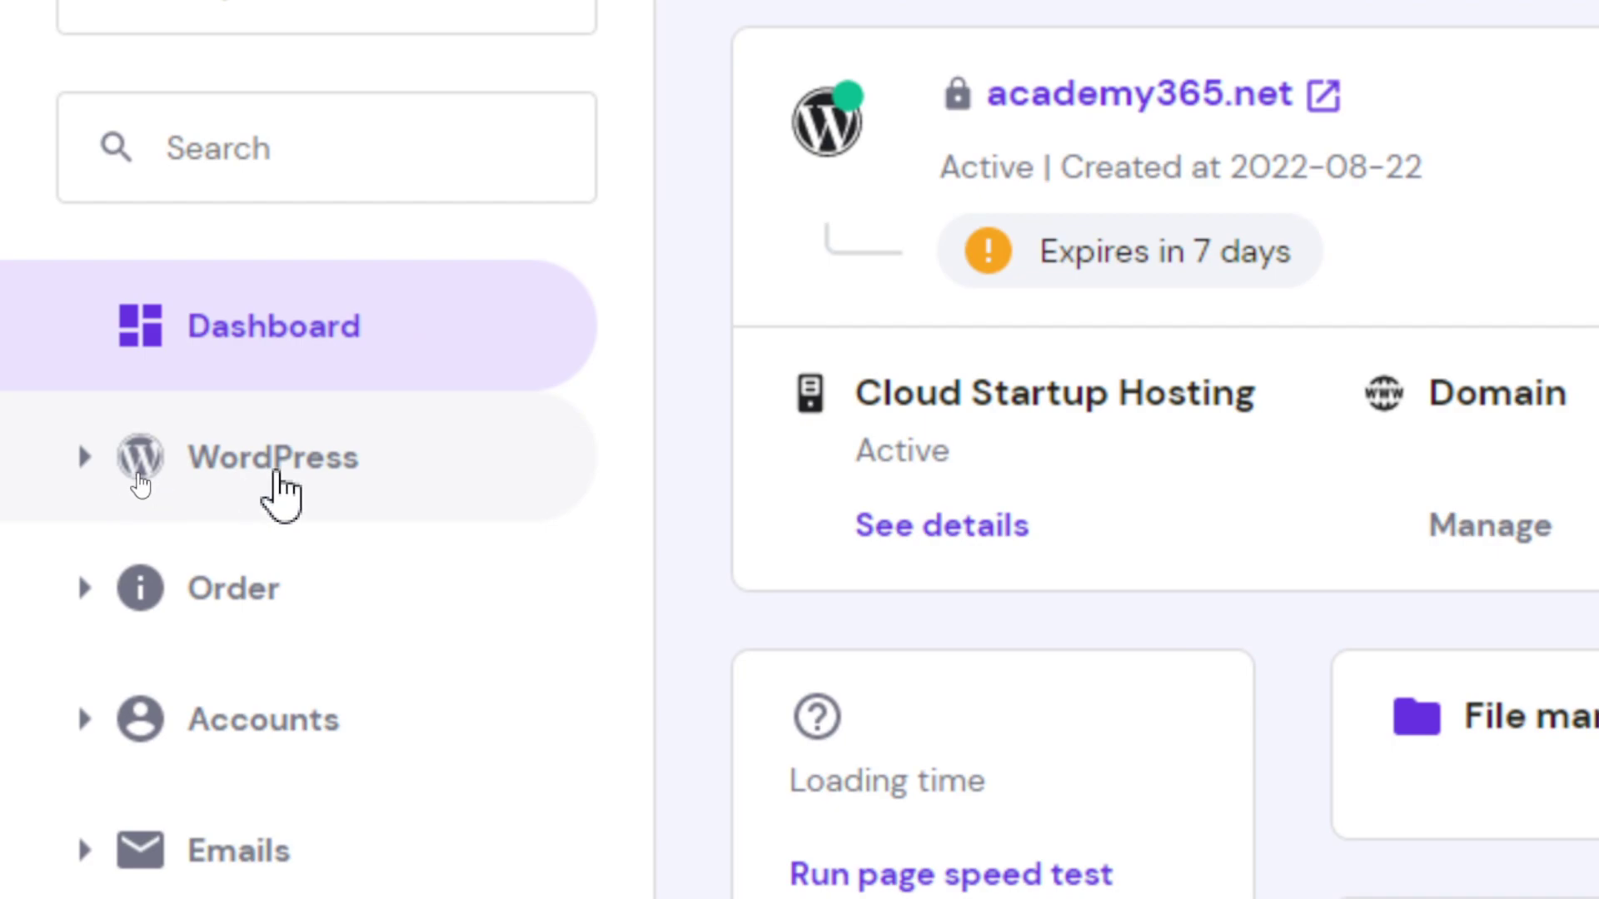
# Open academy365.net's WordPress Dashboard, glance at Staging, and return to the Core settings overview
pyautogui.click(282, 498)
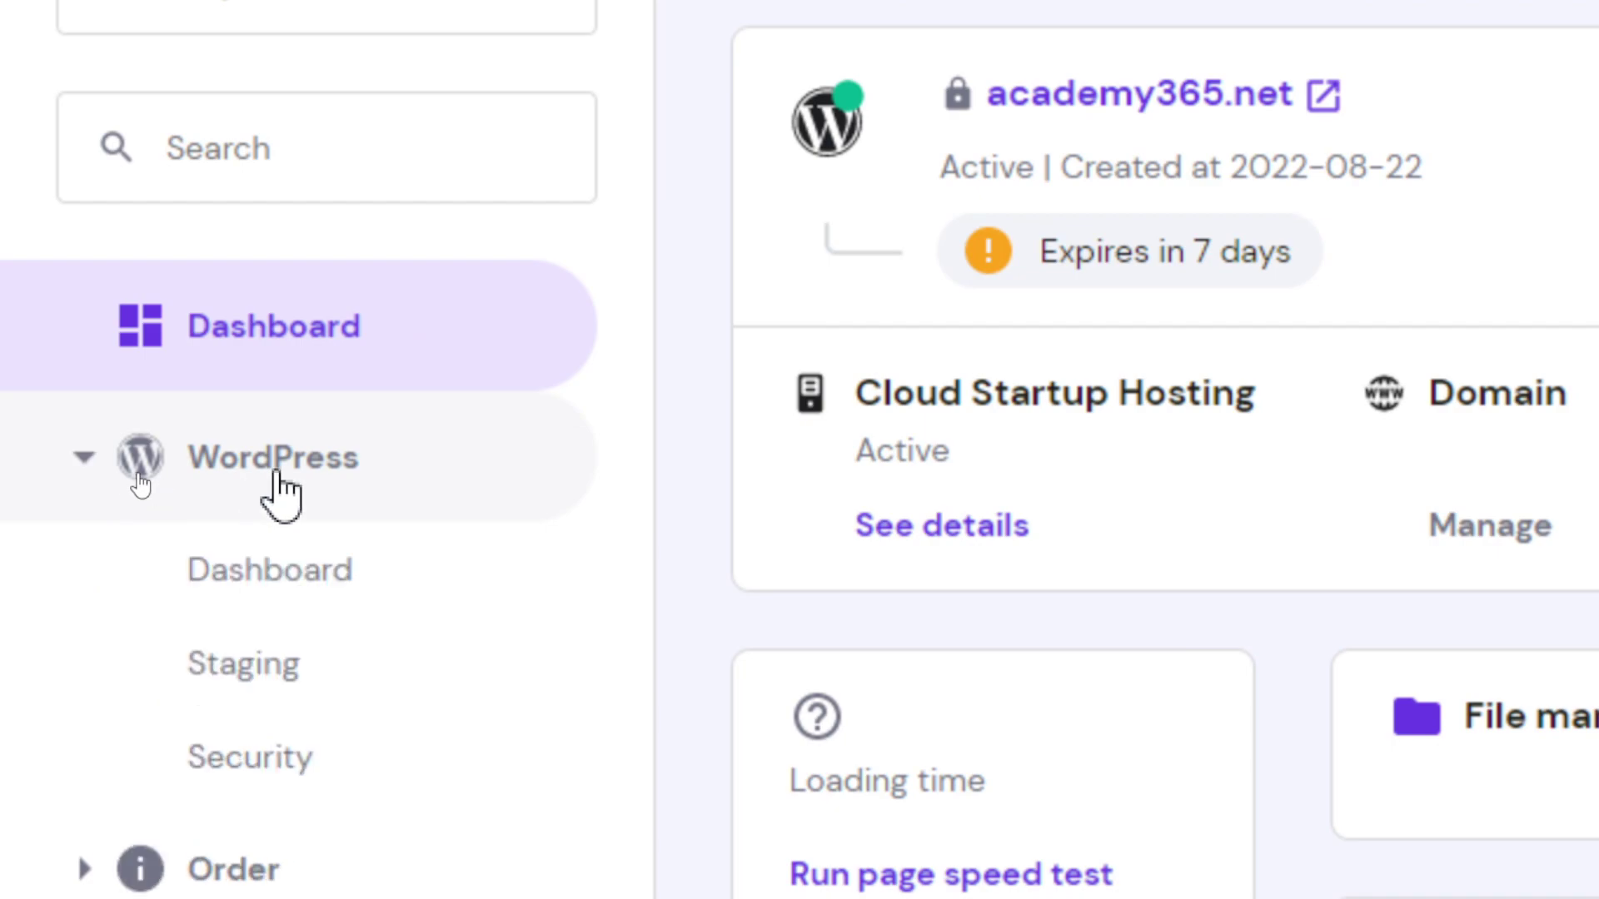
pyautogui.click(341, 587)
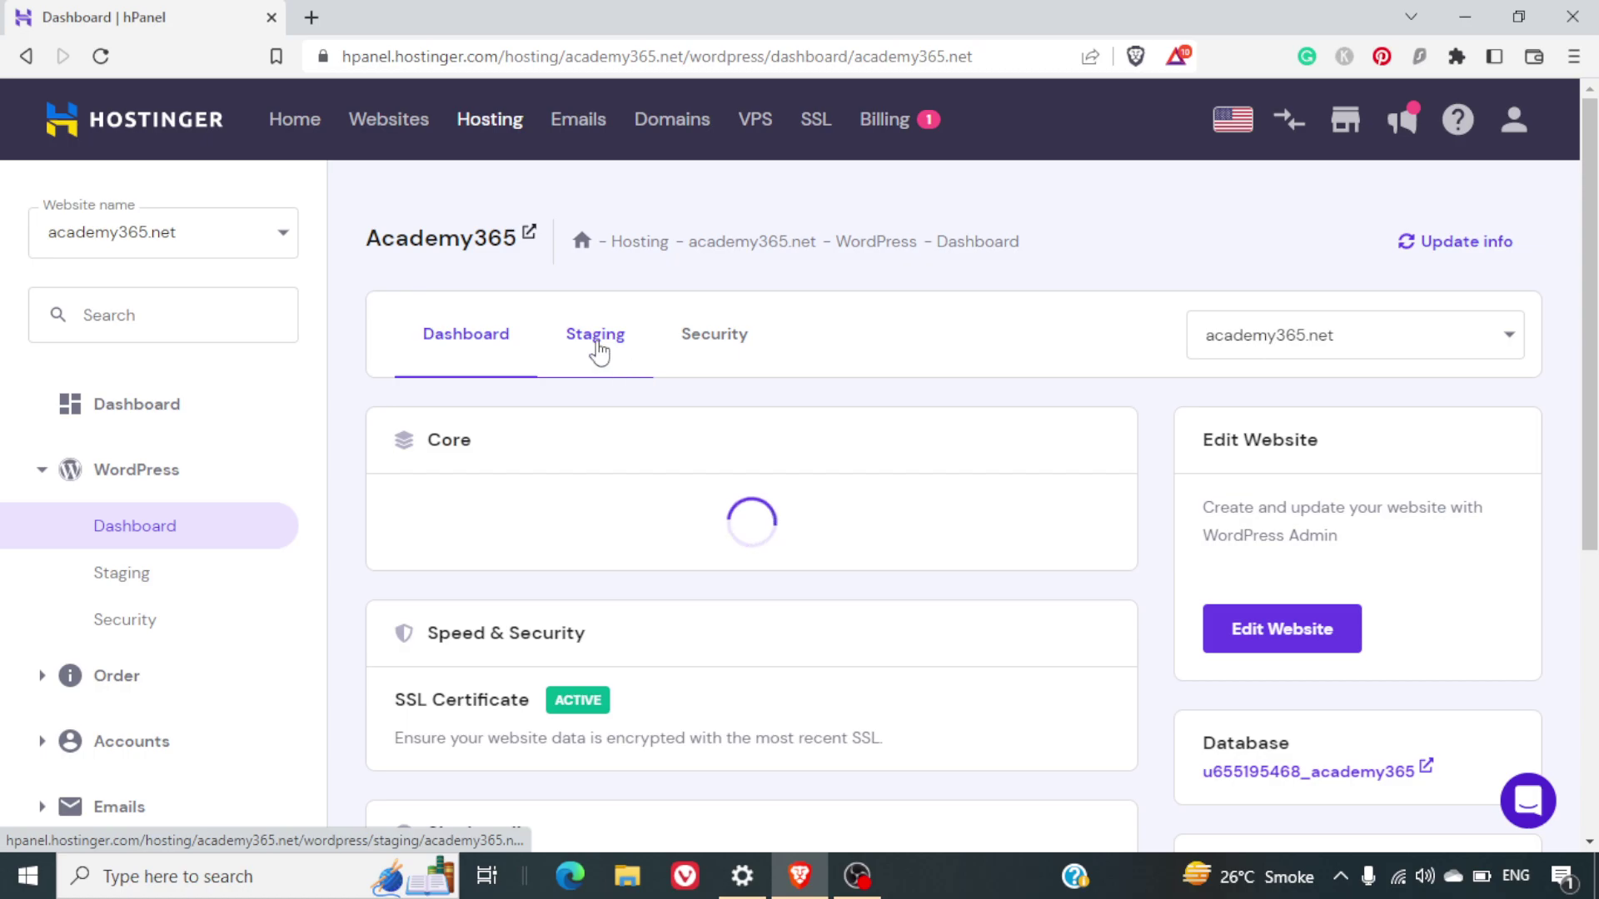
pyautogui.click(596, 343)
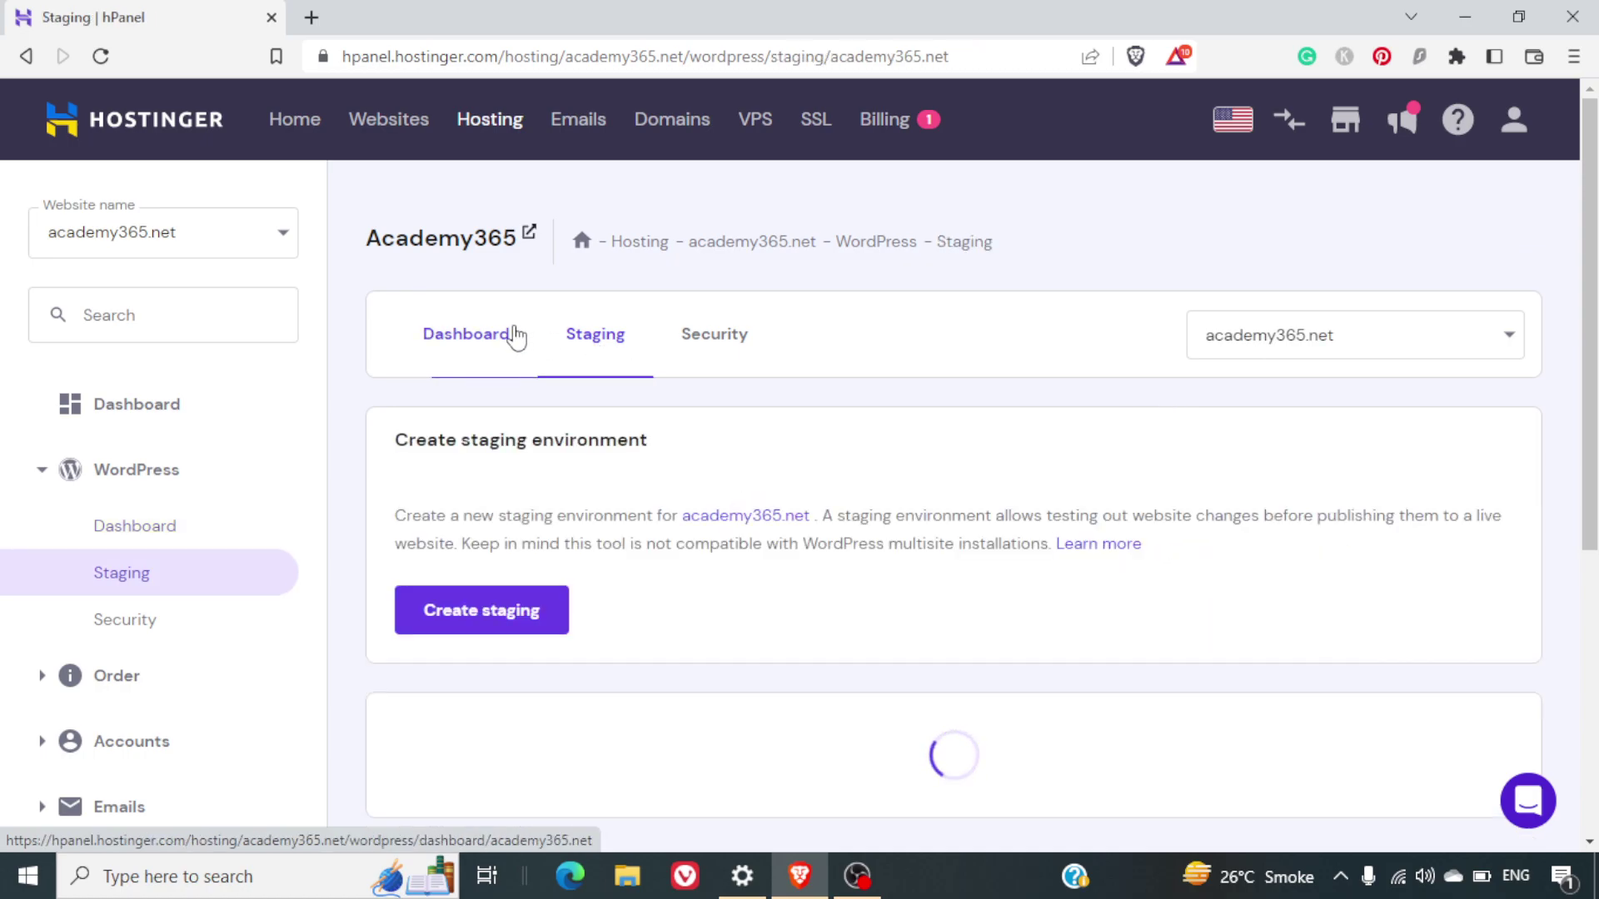
pyautogui.click(477, 337)
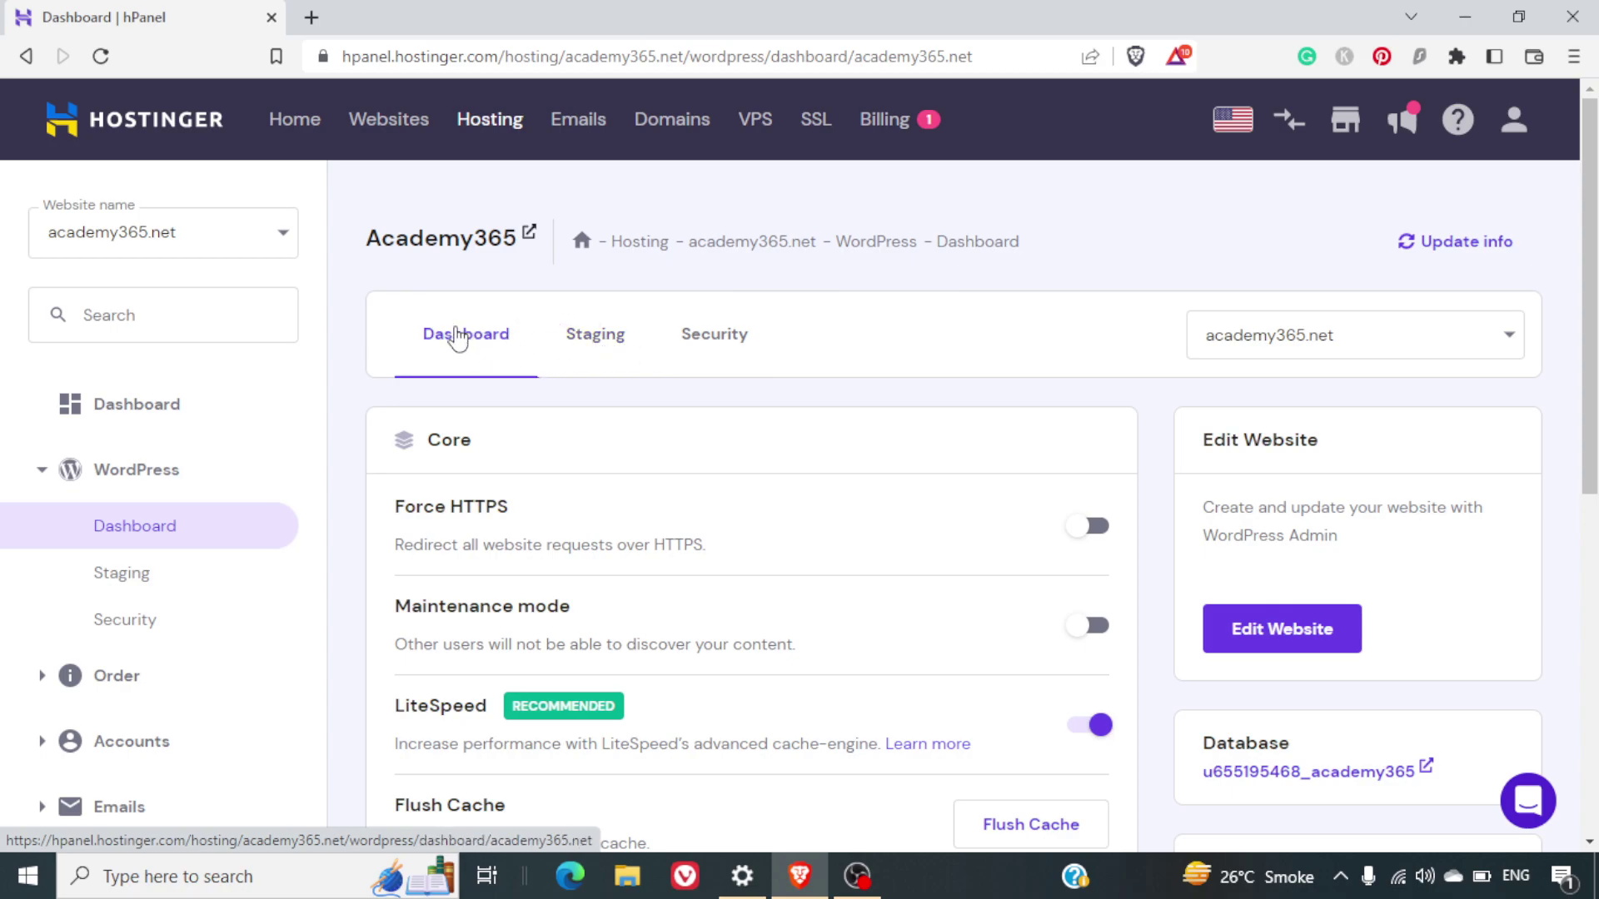
pyautogui.click(460, 333)
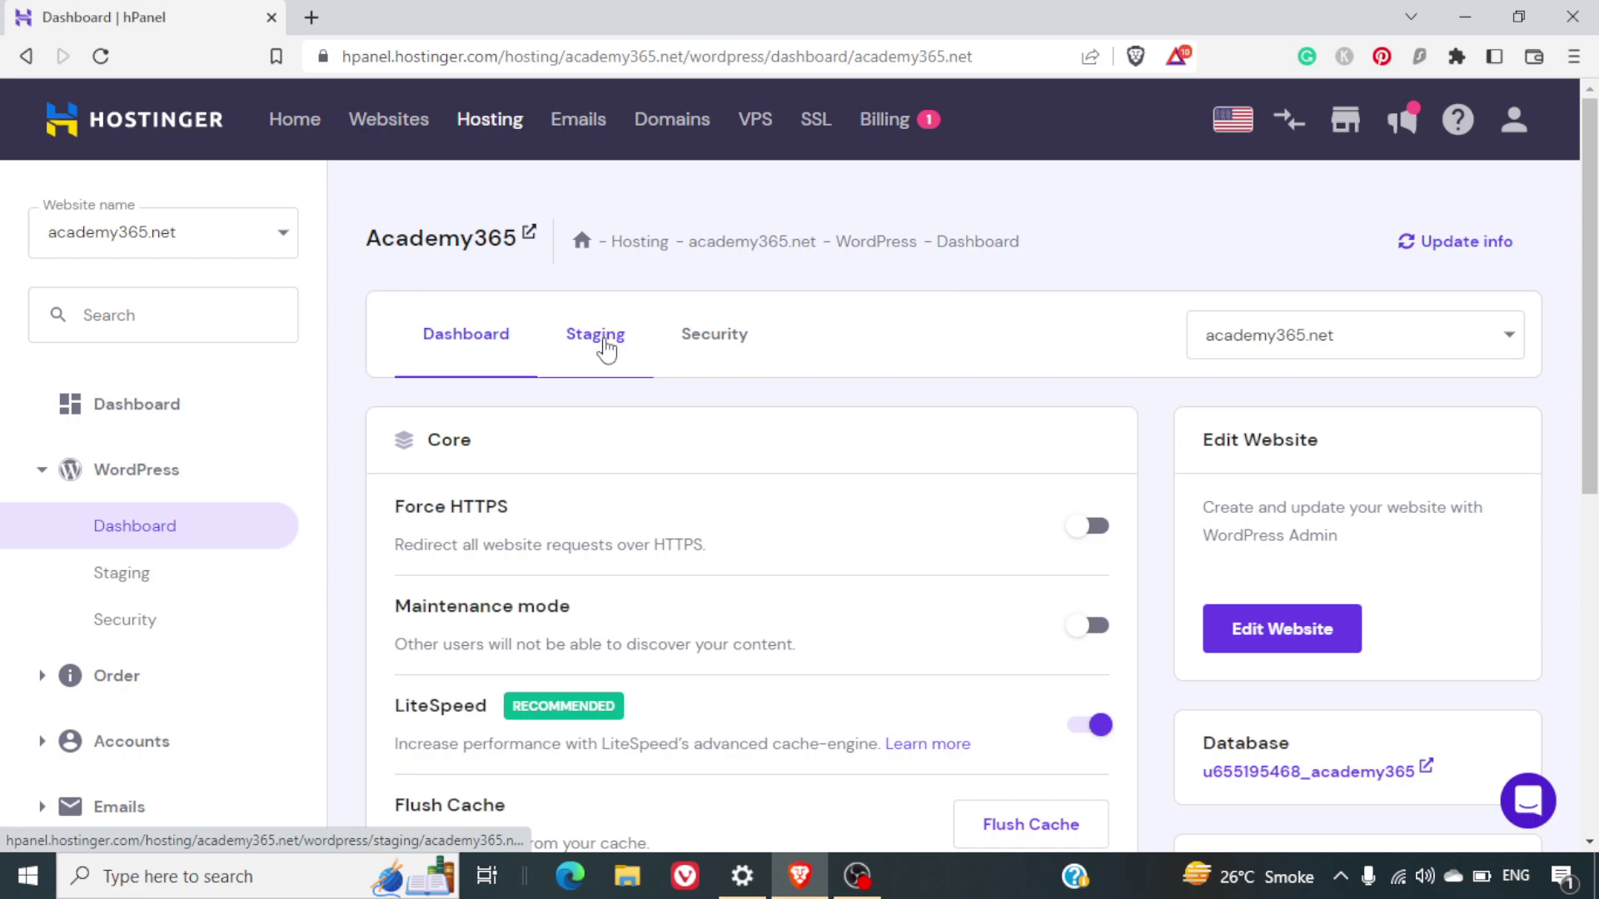
pyautogui.click(587, 345)
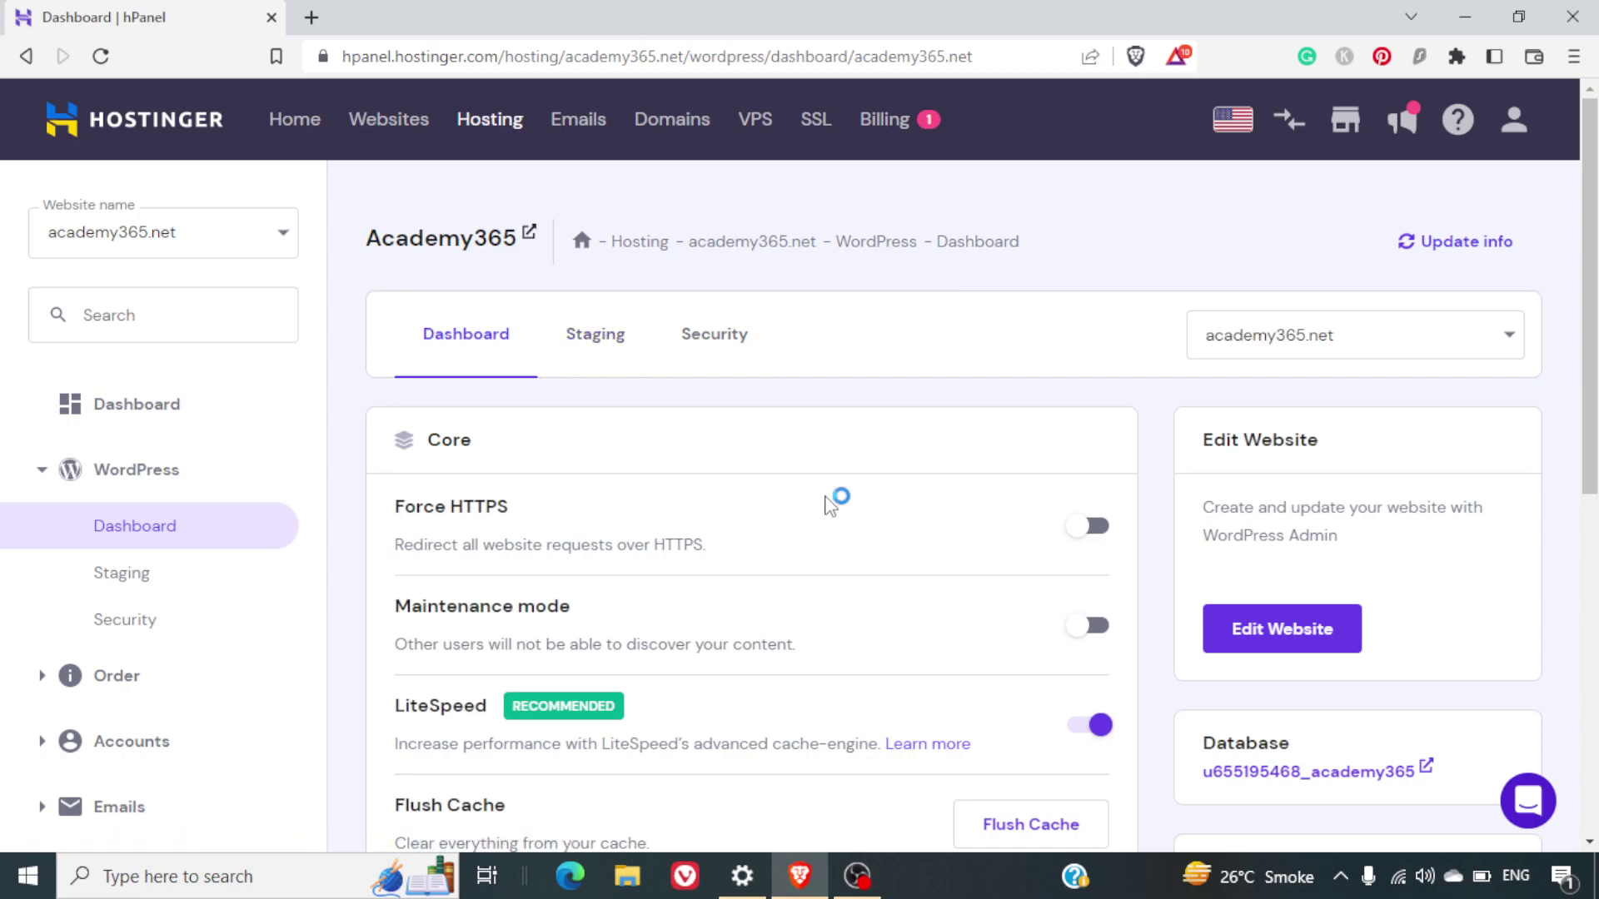
# Start a new WordPress install titled 'Academy Blog Testing' and enter an administrator password
pyautogui.scroll(-8, 830, 504)
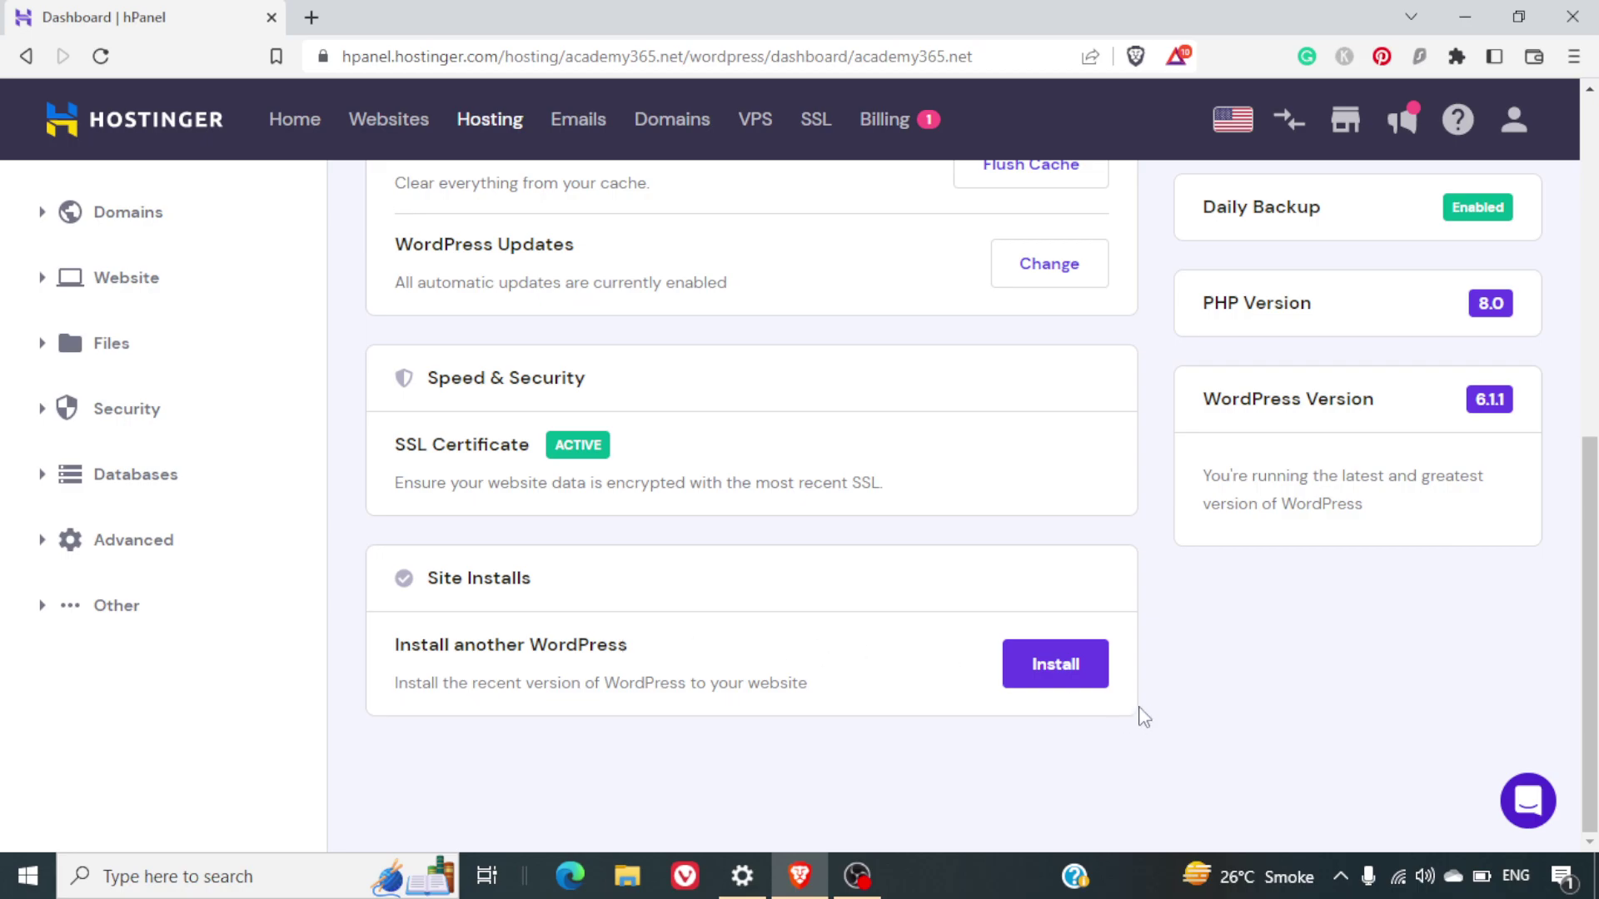
pyautogui.click(1066, 676)
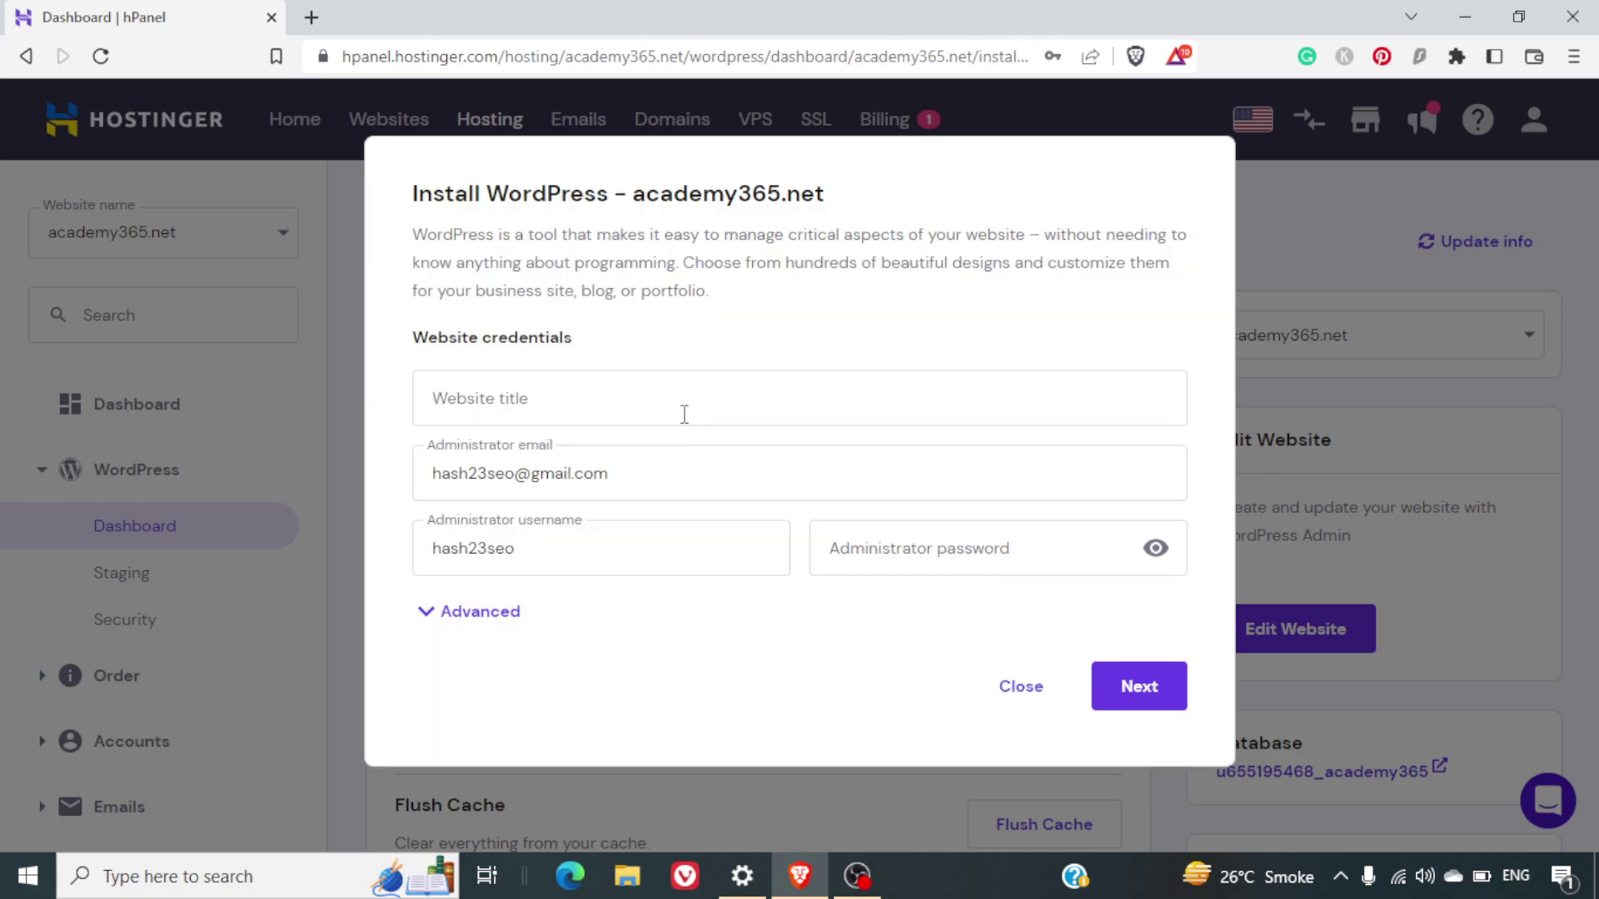
pyautogui.click(683, 414)
pyautogui.write('Acad')
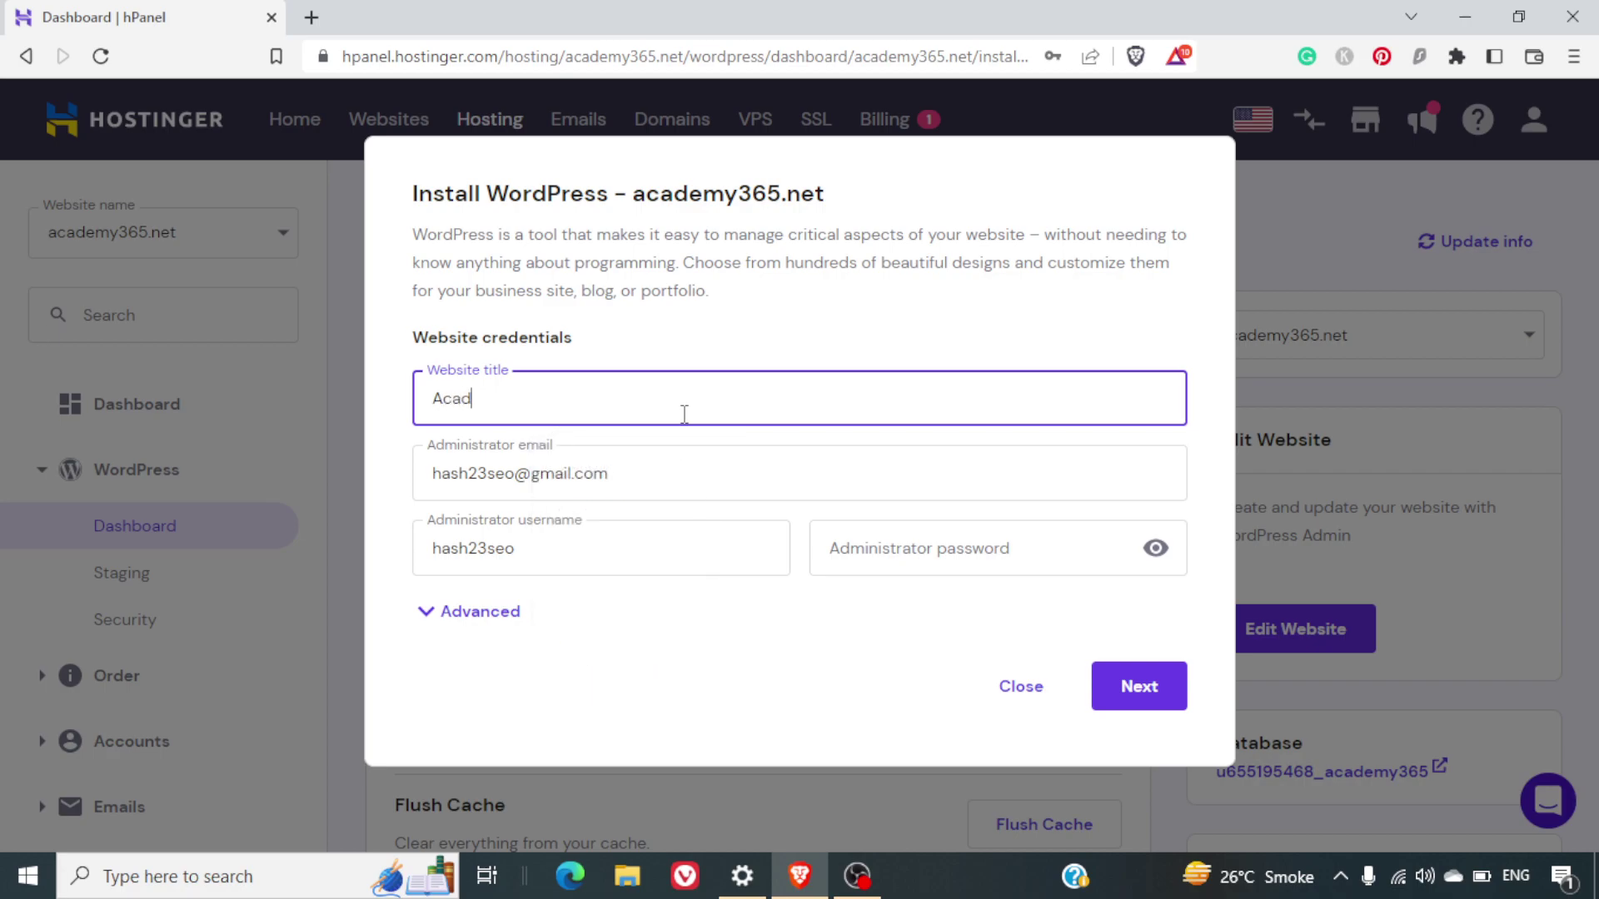
pyautogui.write('emy Blog Testing')
pyautogui.click(1021, 557)
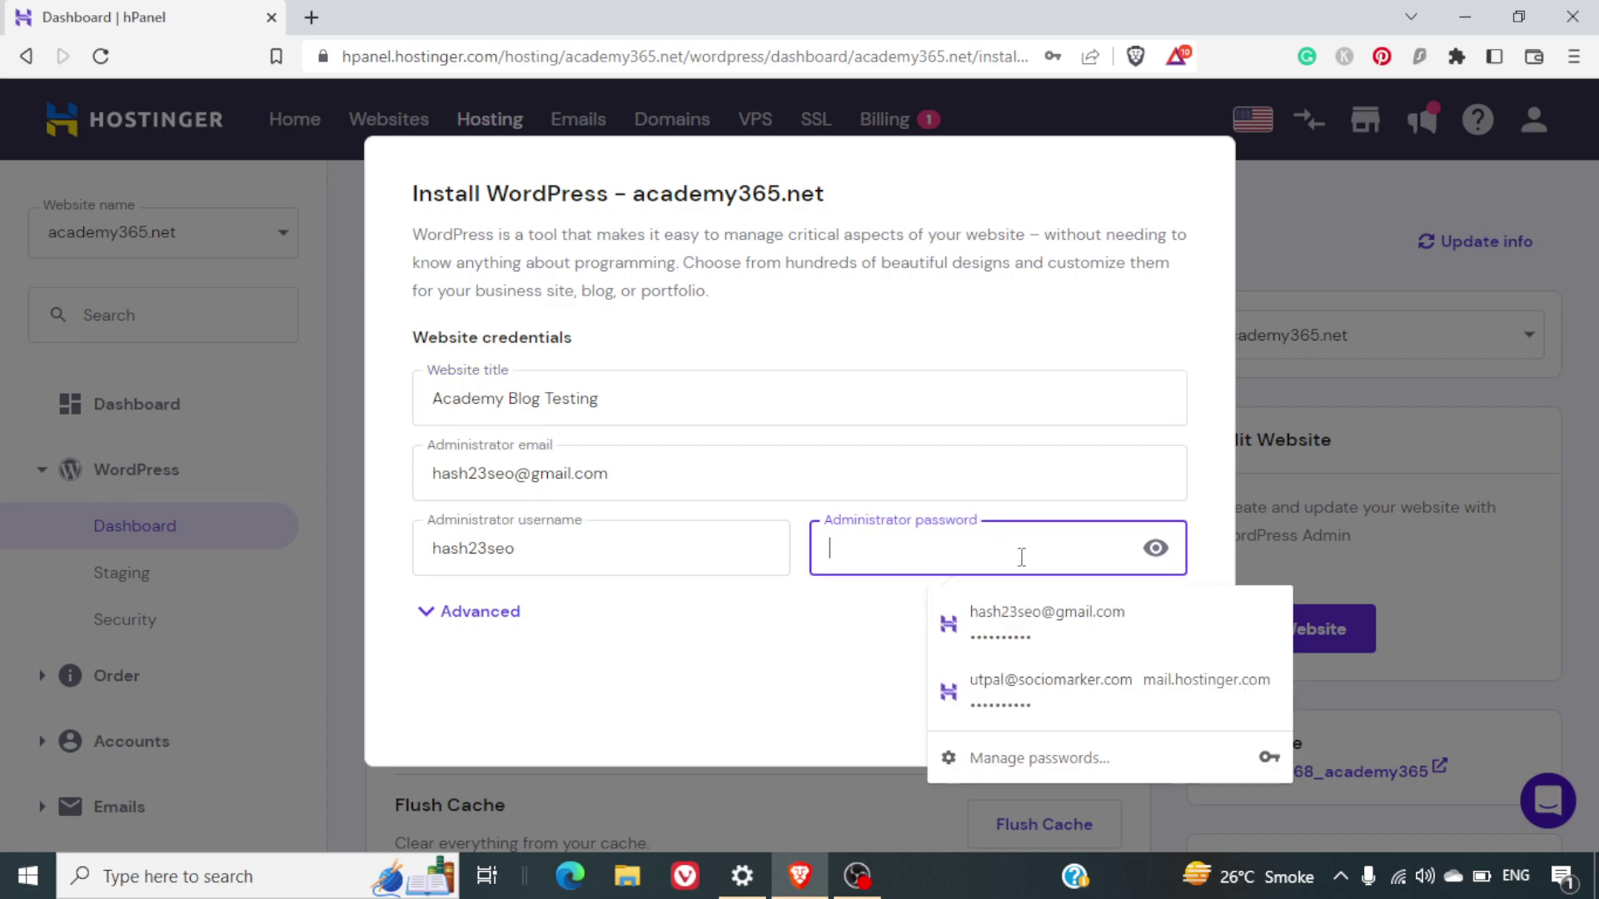
pyautogui.write('•••••••')
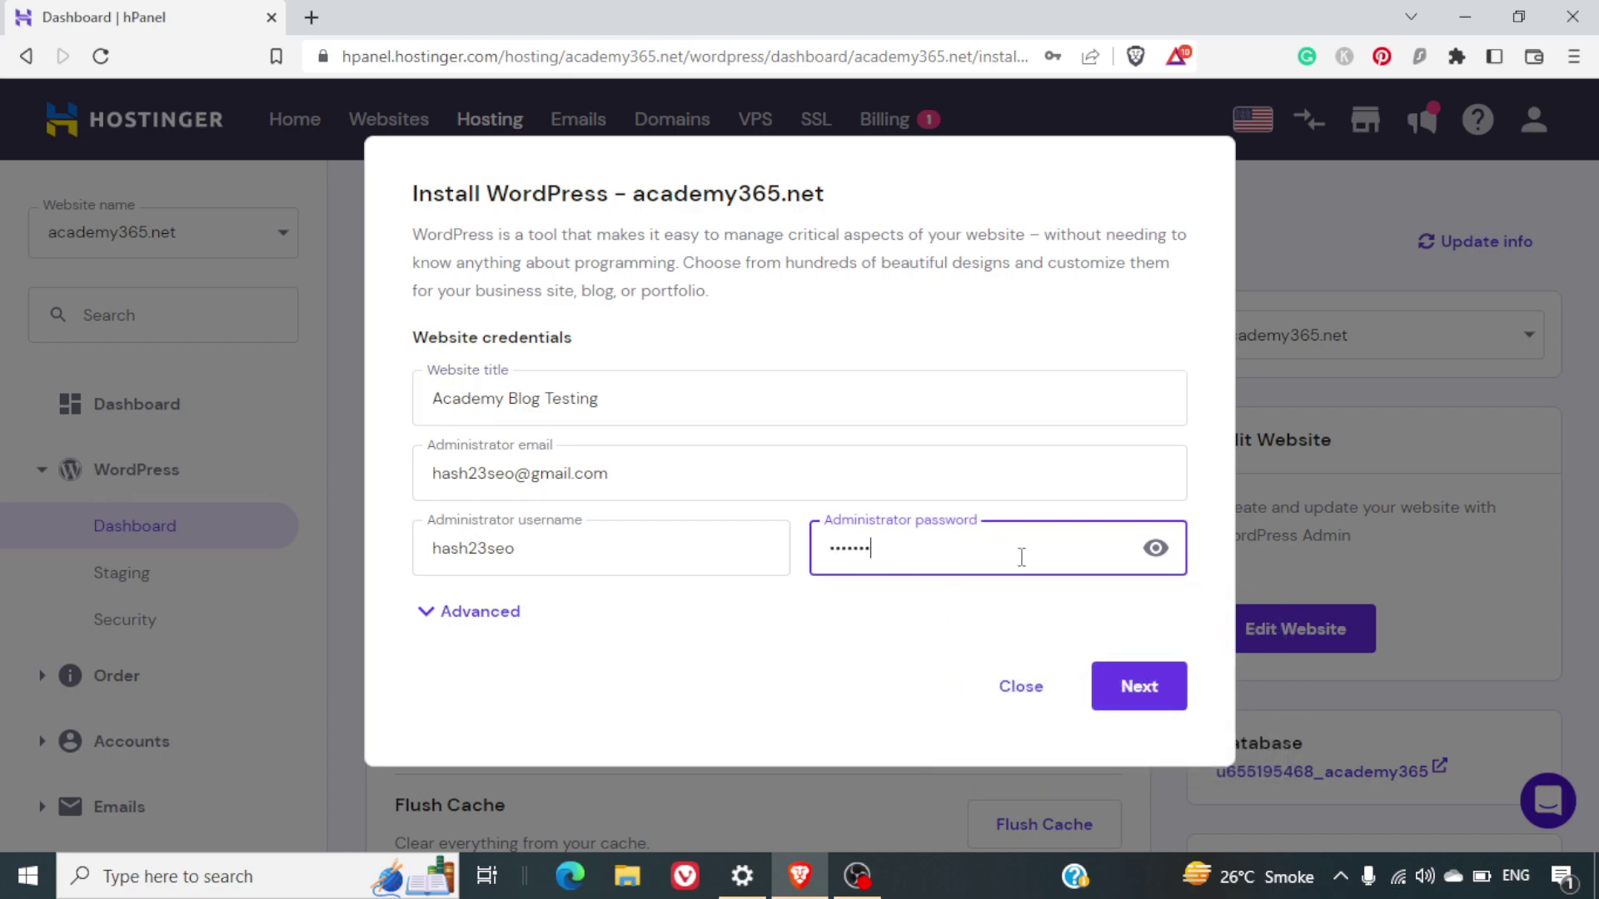
pyautogui.write('•••')
pyautogui.click(511, 618)
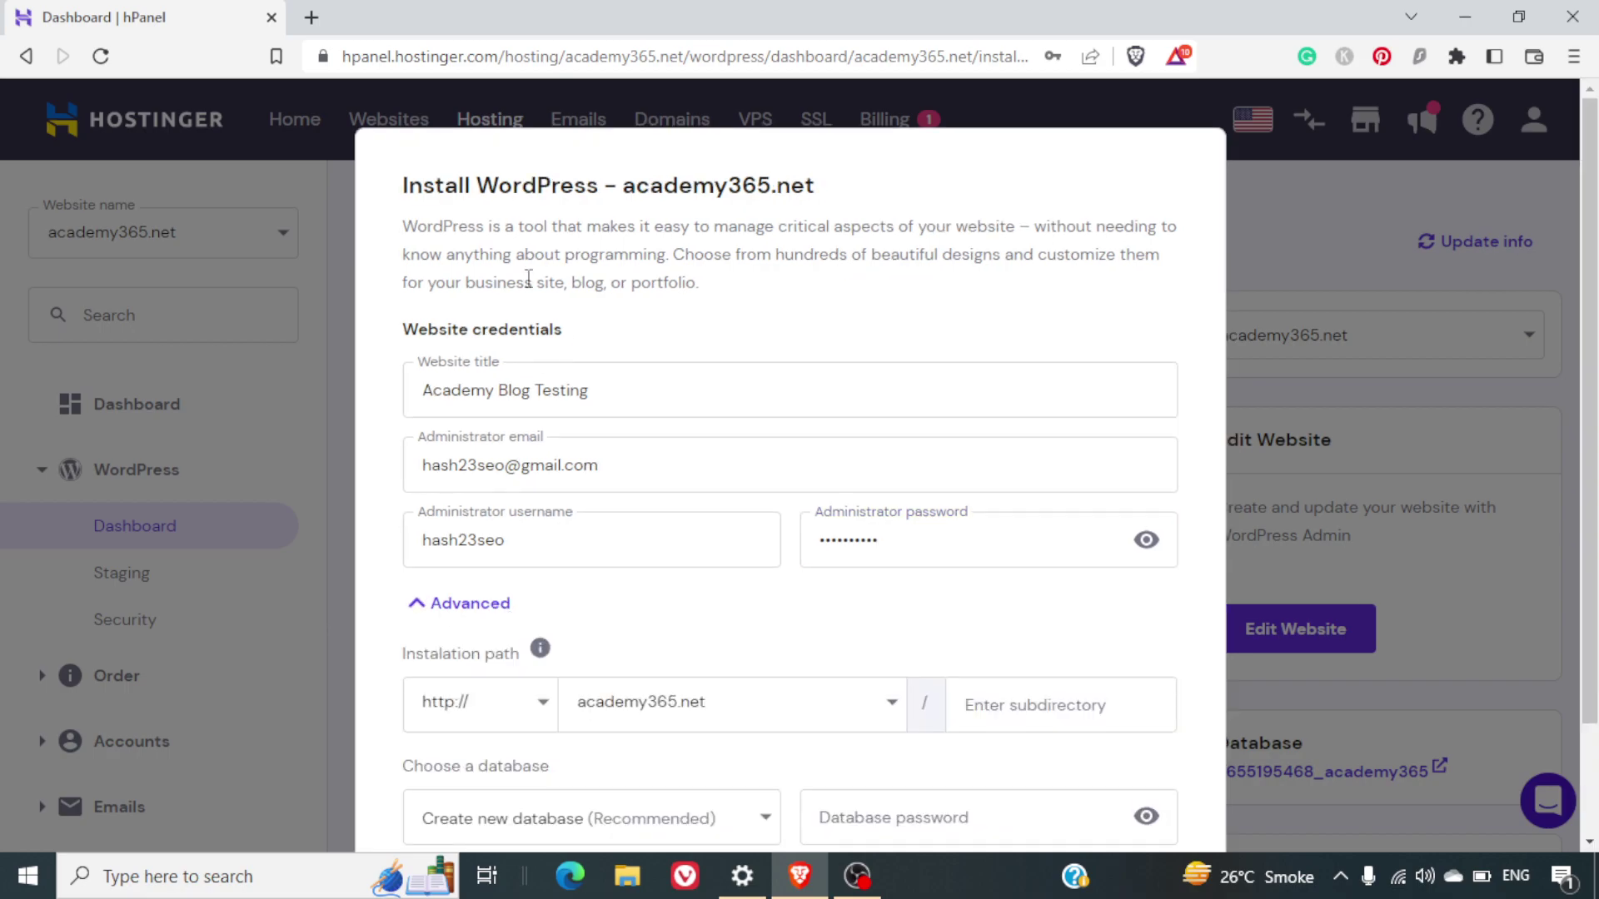
pyautogui.scroll(-2, 948, 518)
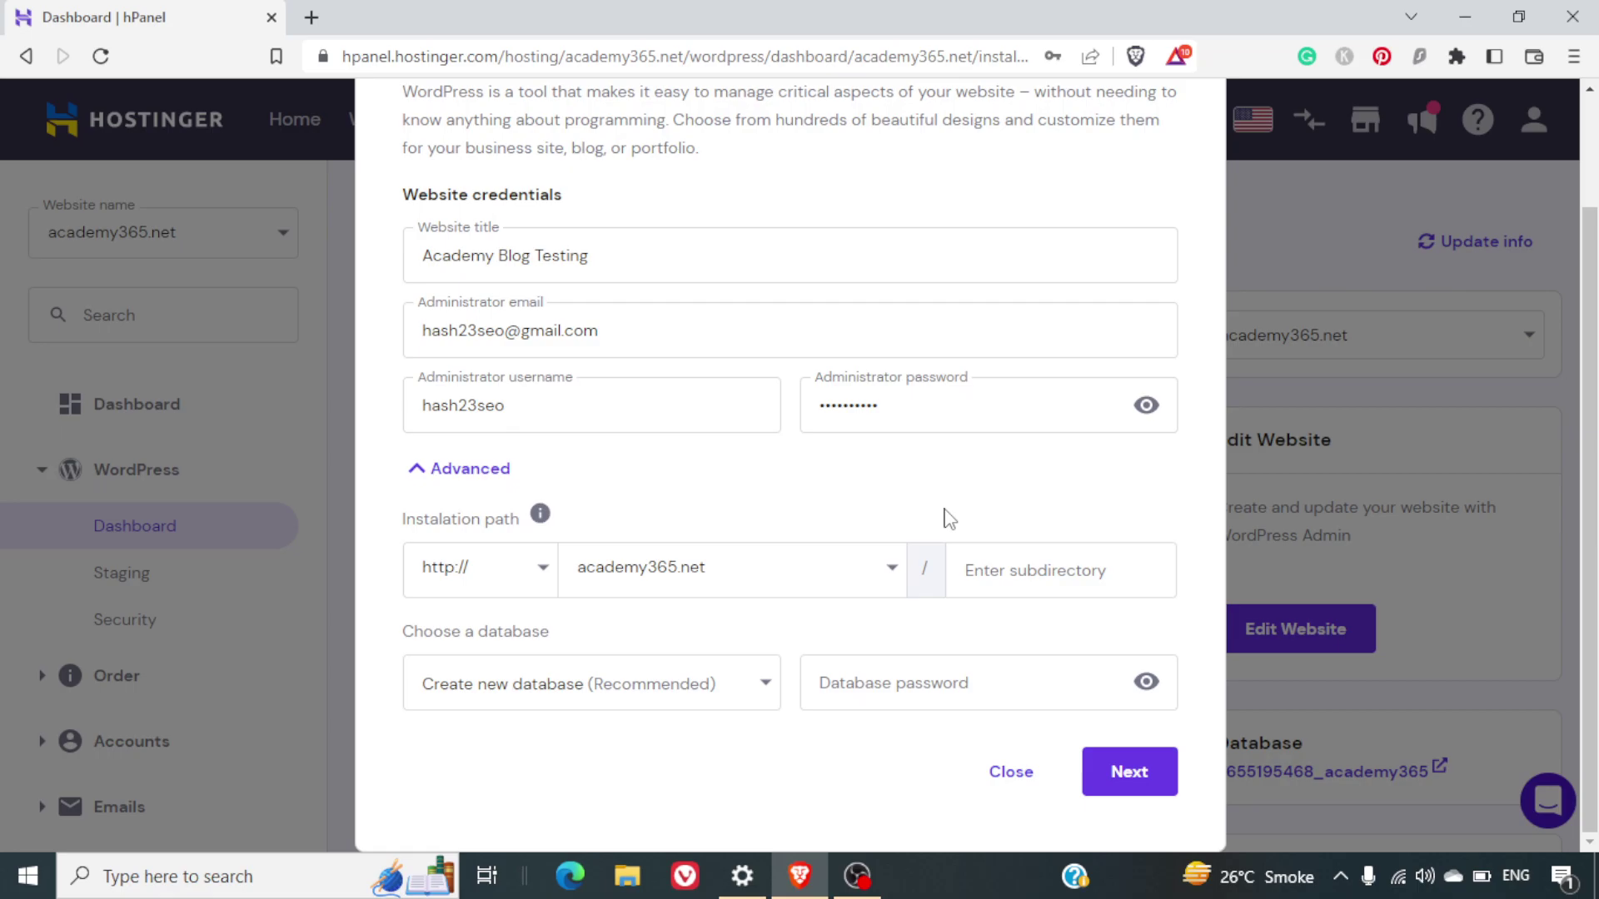
pyautogui.click(453, 574)
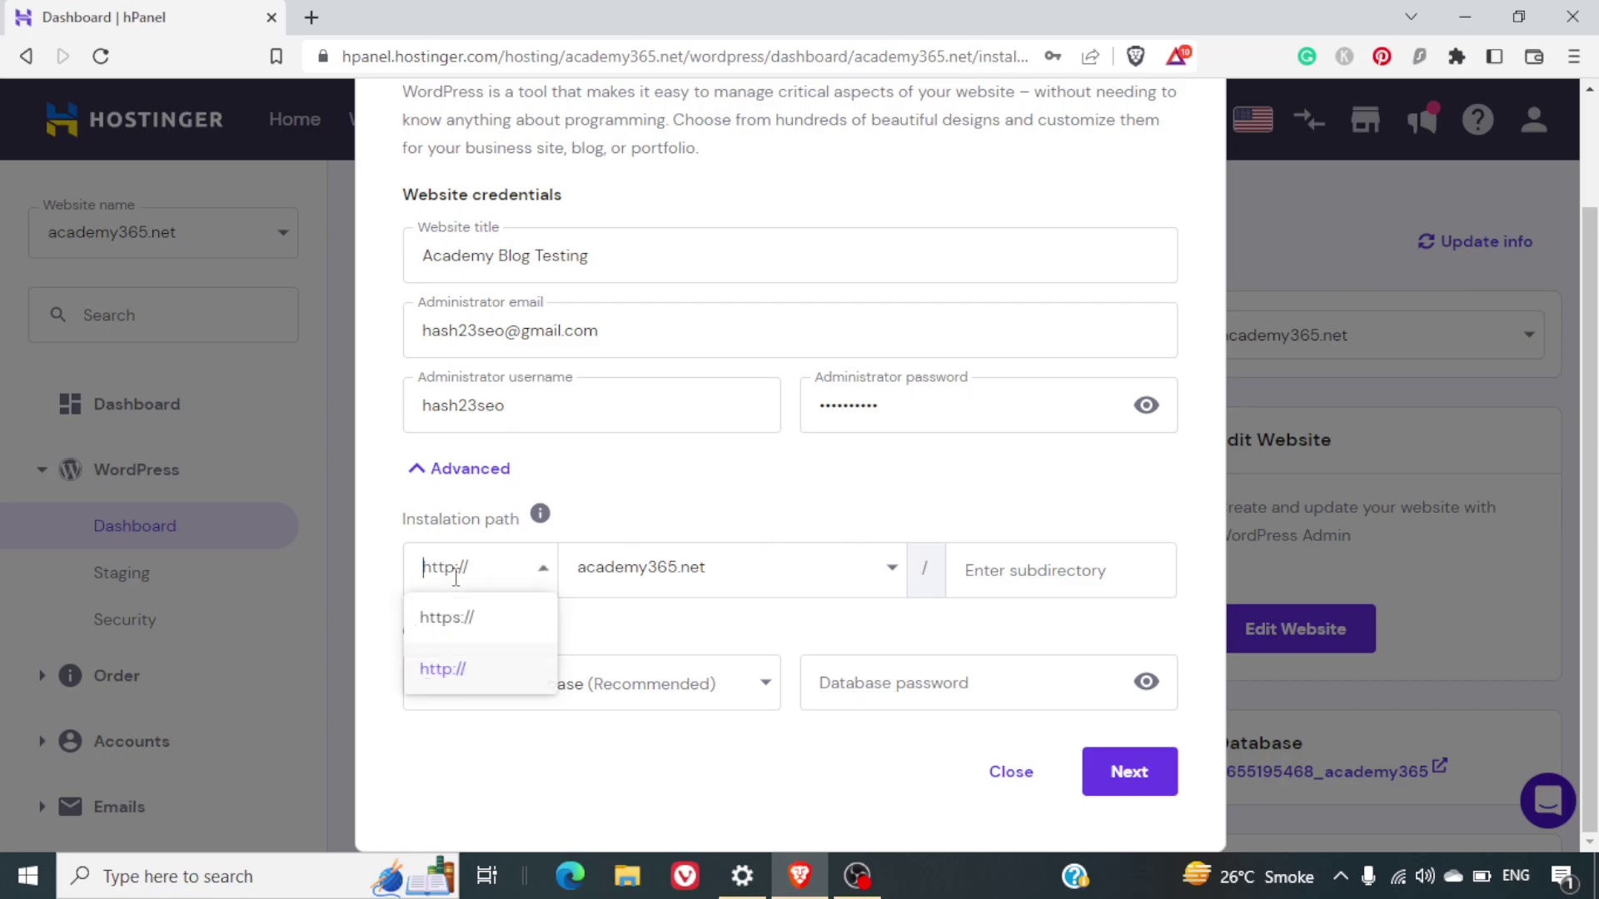
pyautogui.click(471, 621)
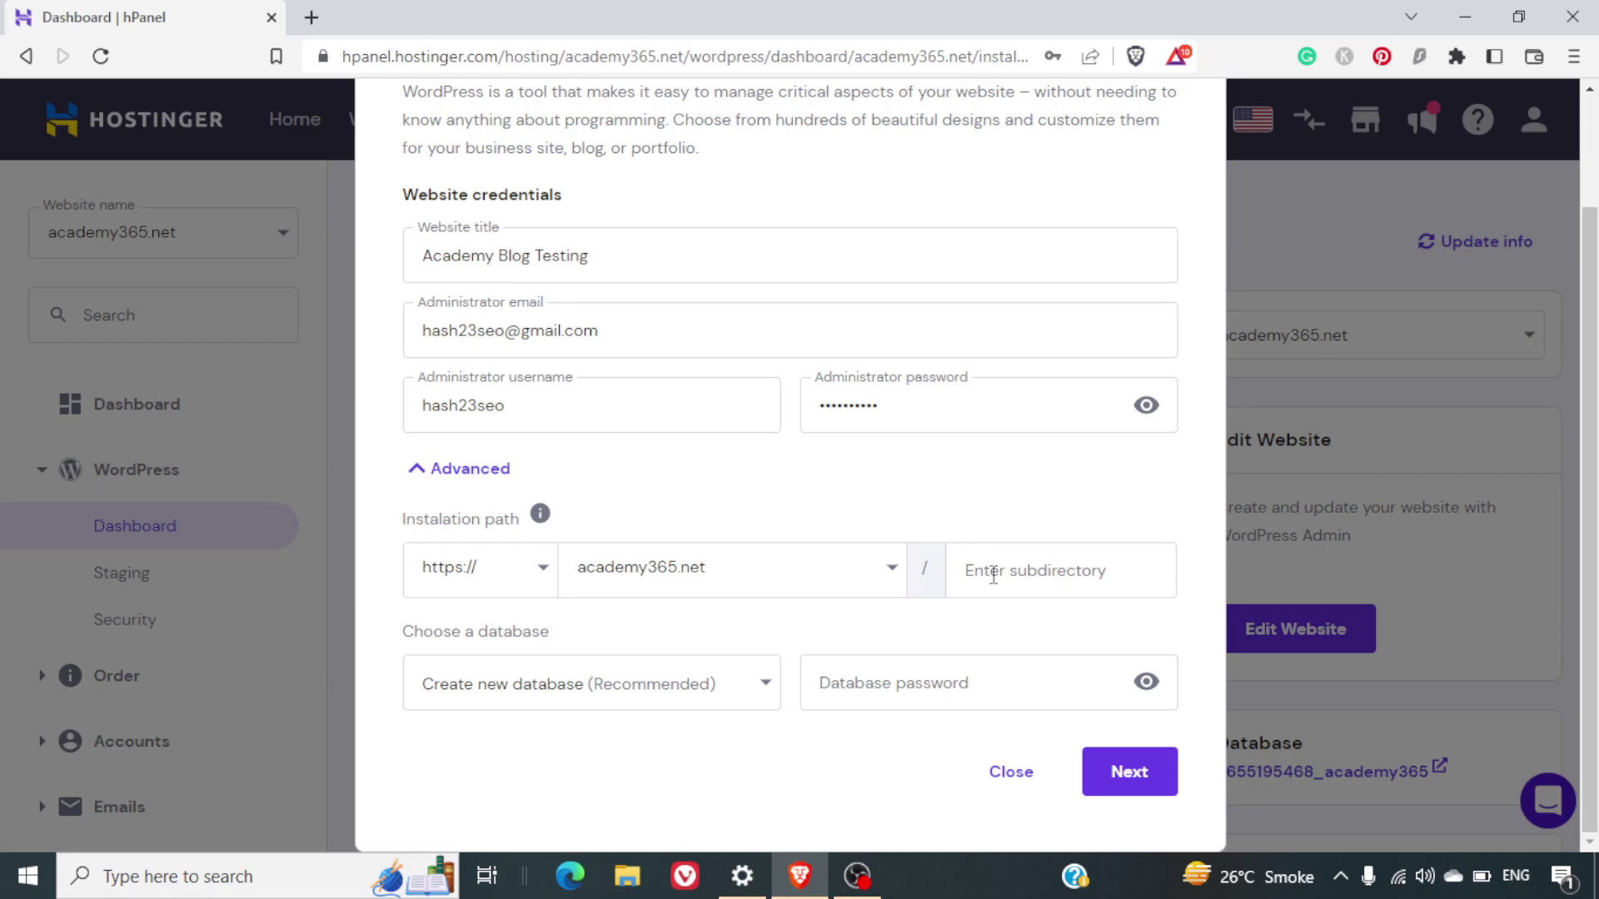
pyautogui.click(993, 575)
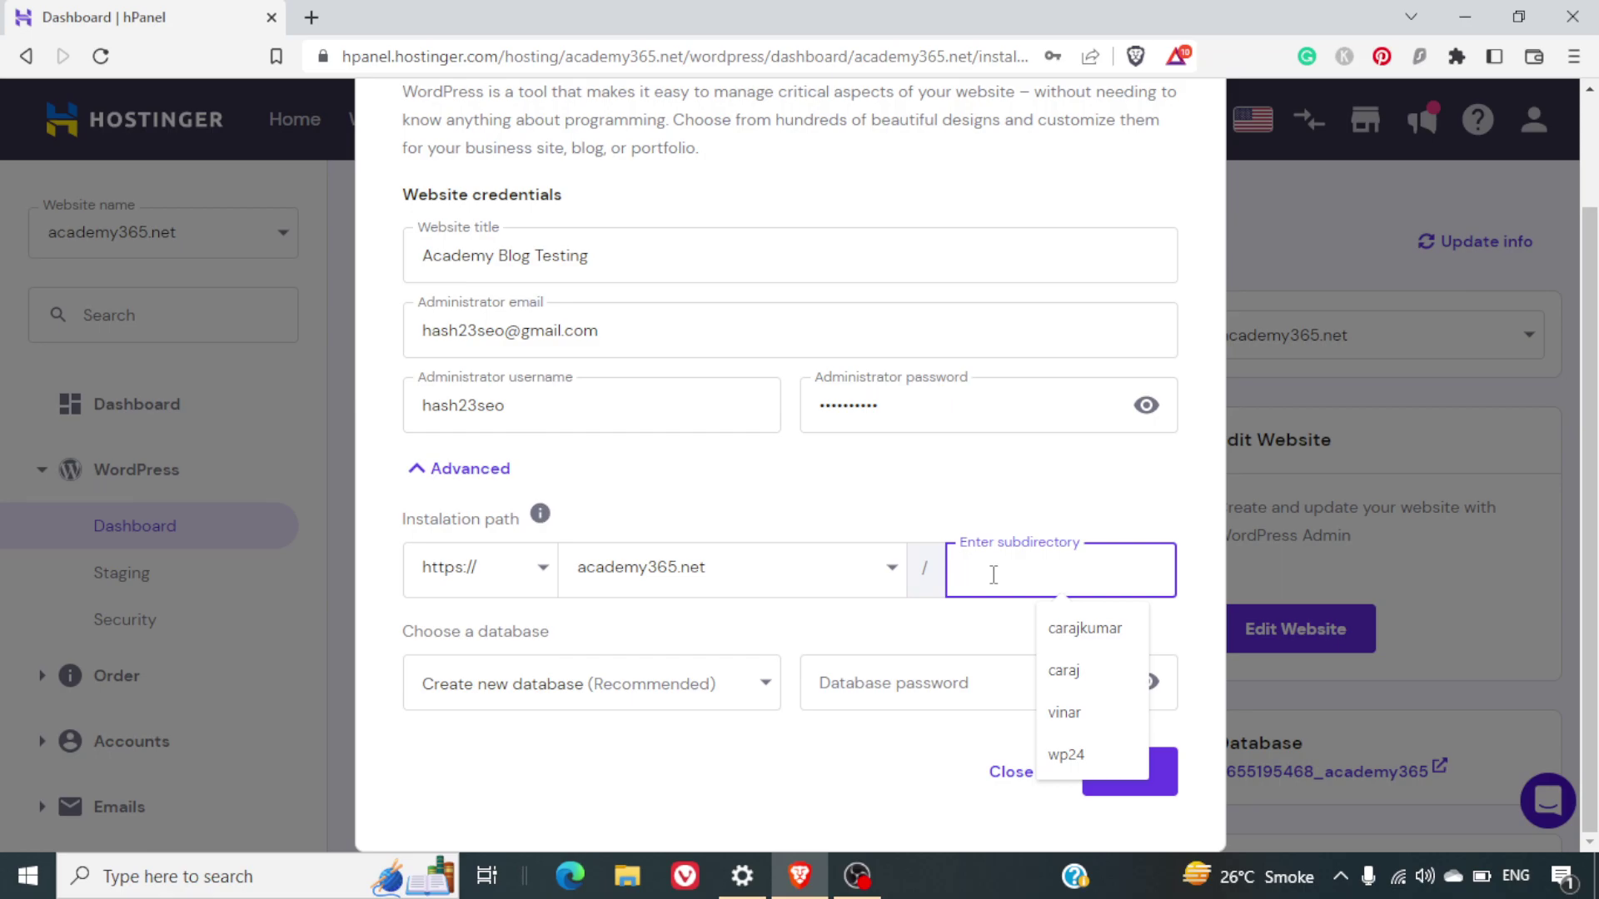
pyautogui.write('testing')
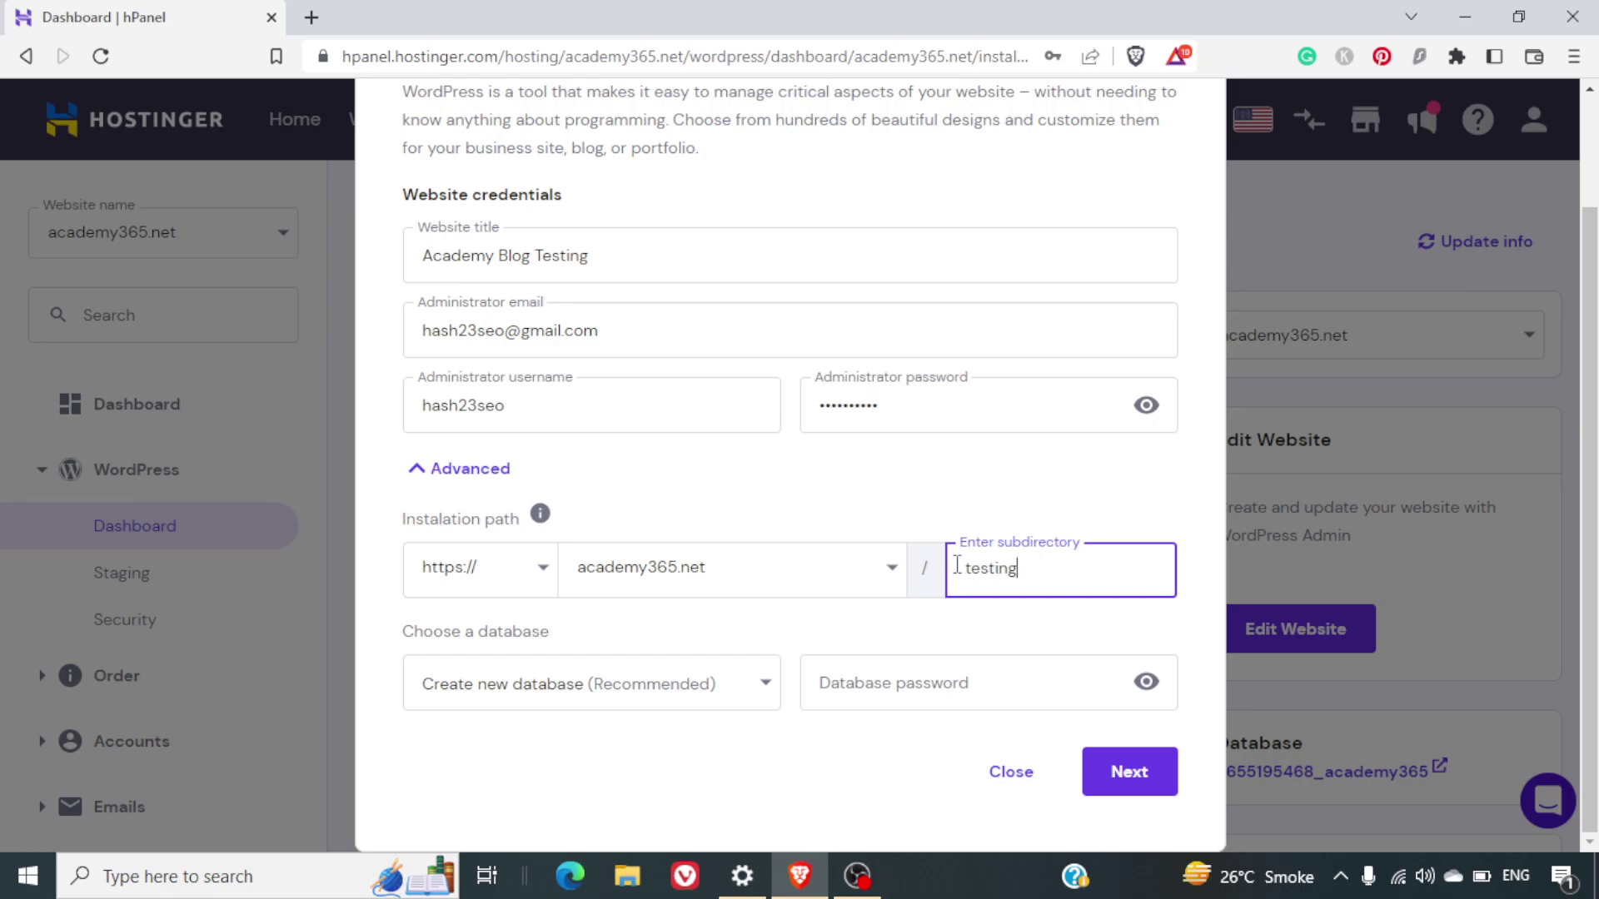
pyautogui.doubleClick(968, 568)
pyautogui.write('blo')
pyautogui.press('BackSpace')
pyautogui.press('BackSpace')
pyautogui.press('BackSpace')
pyautogui.write('testing')
# Keep WordPress 6.1.1, English and minor-version-only updates, then start the installation
pyautogui.click(1129, 771)
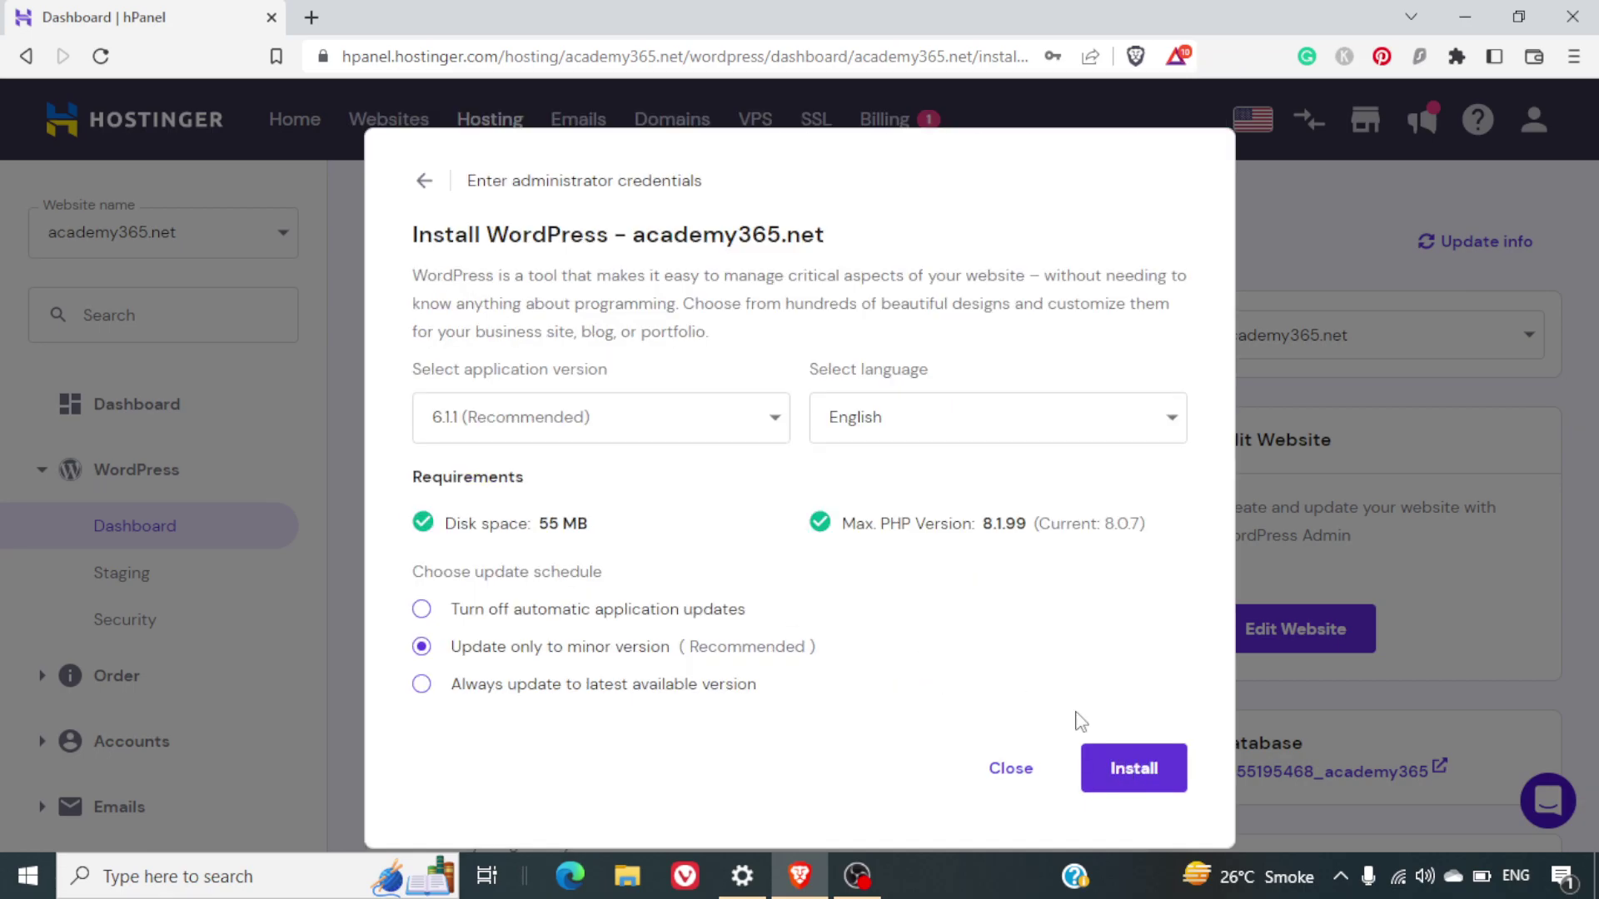
pyautogui.click(632, 427)
pyautogui.click(632, 427)
pyautogui.click(1132, 769)
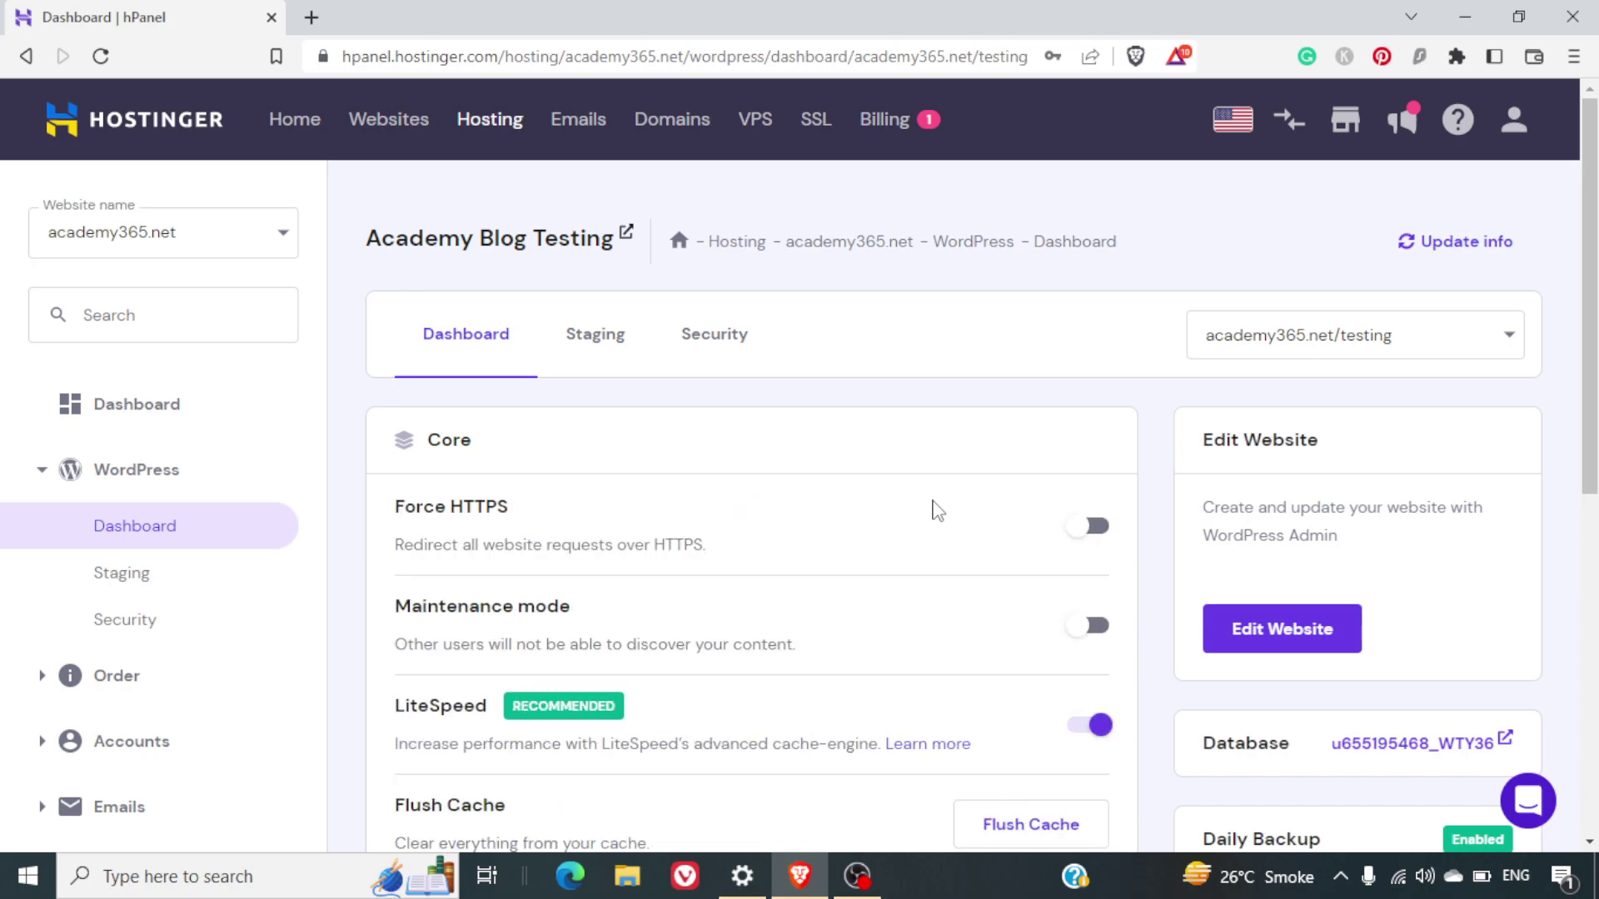
# Scroll through the new site's Core, Speed & Security and Site Installs sections
pyautogui.scroll(-1, 937, 509)
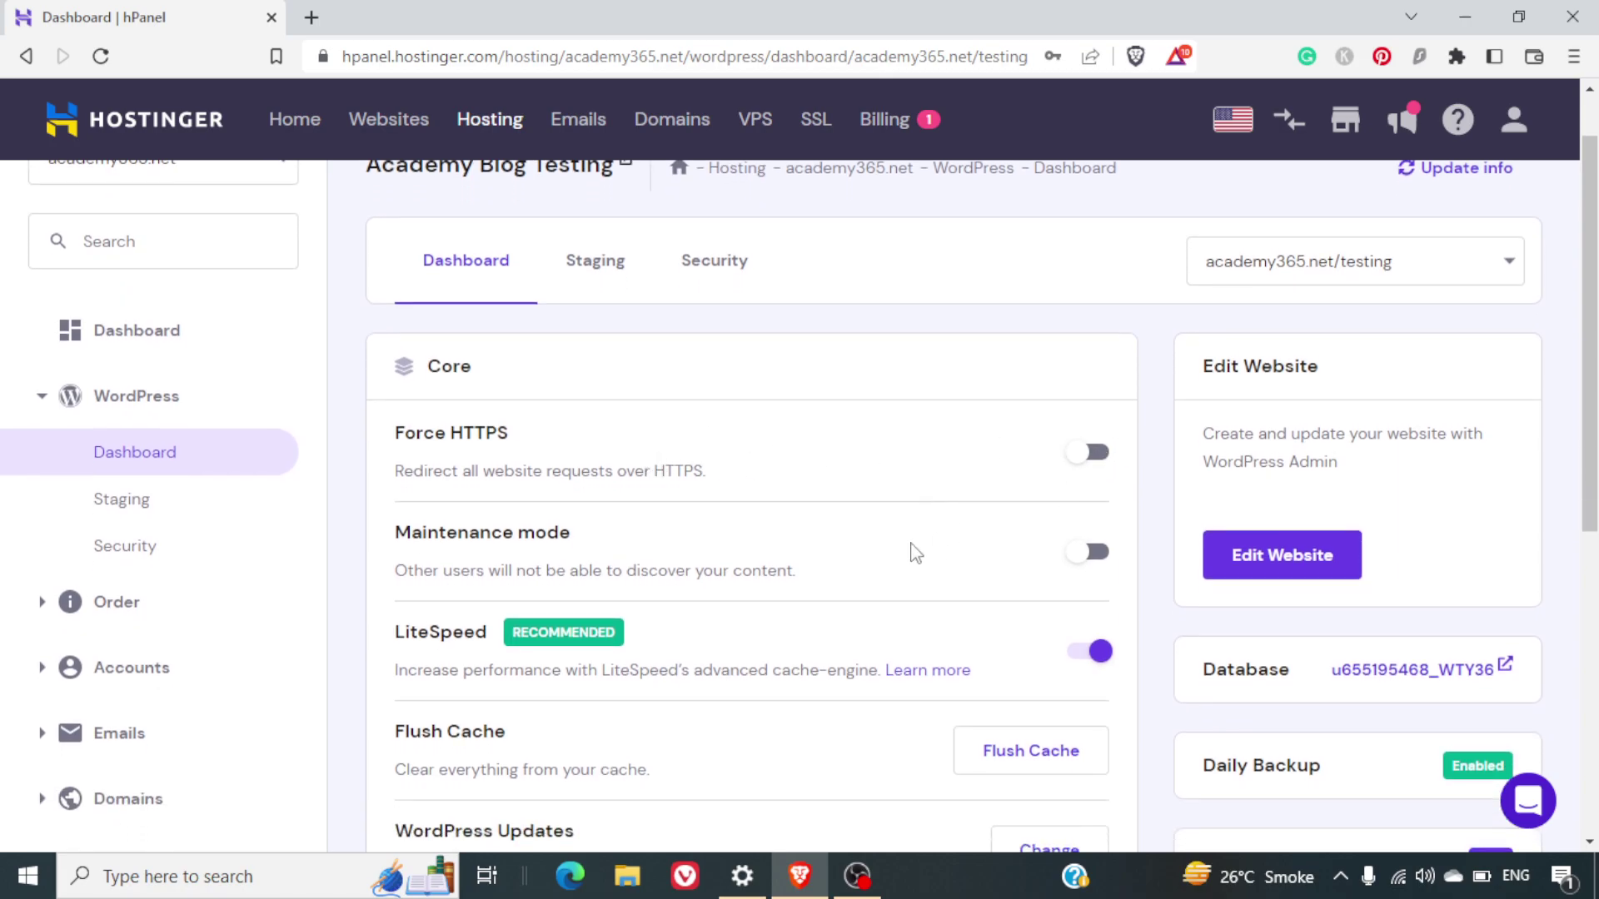
pyautogui.scroll(-2, 916, 554)
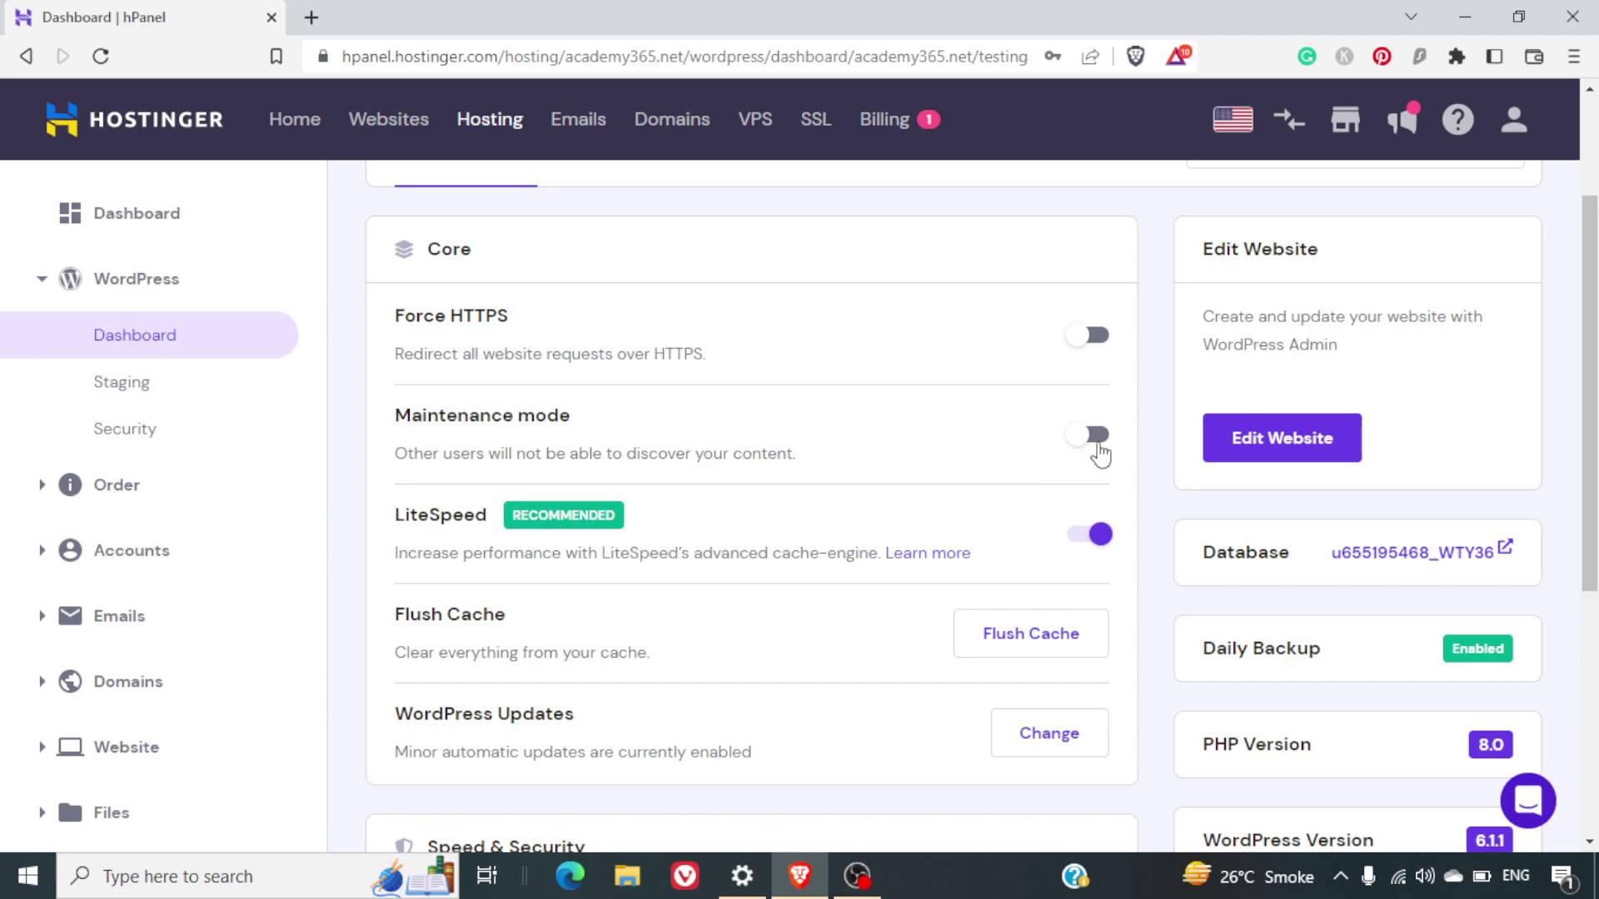
pyautogui.scroll(-3, 1004, 447)
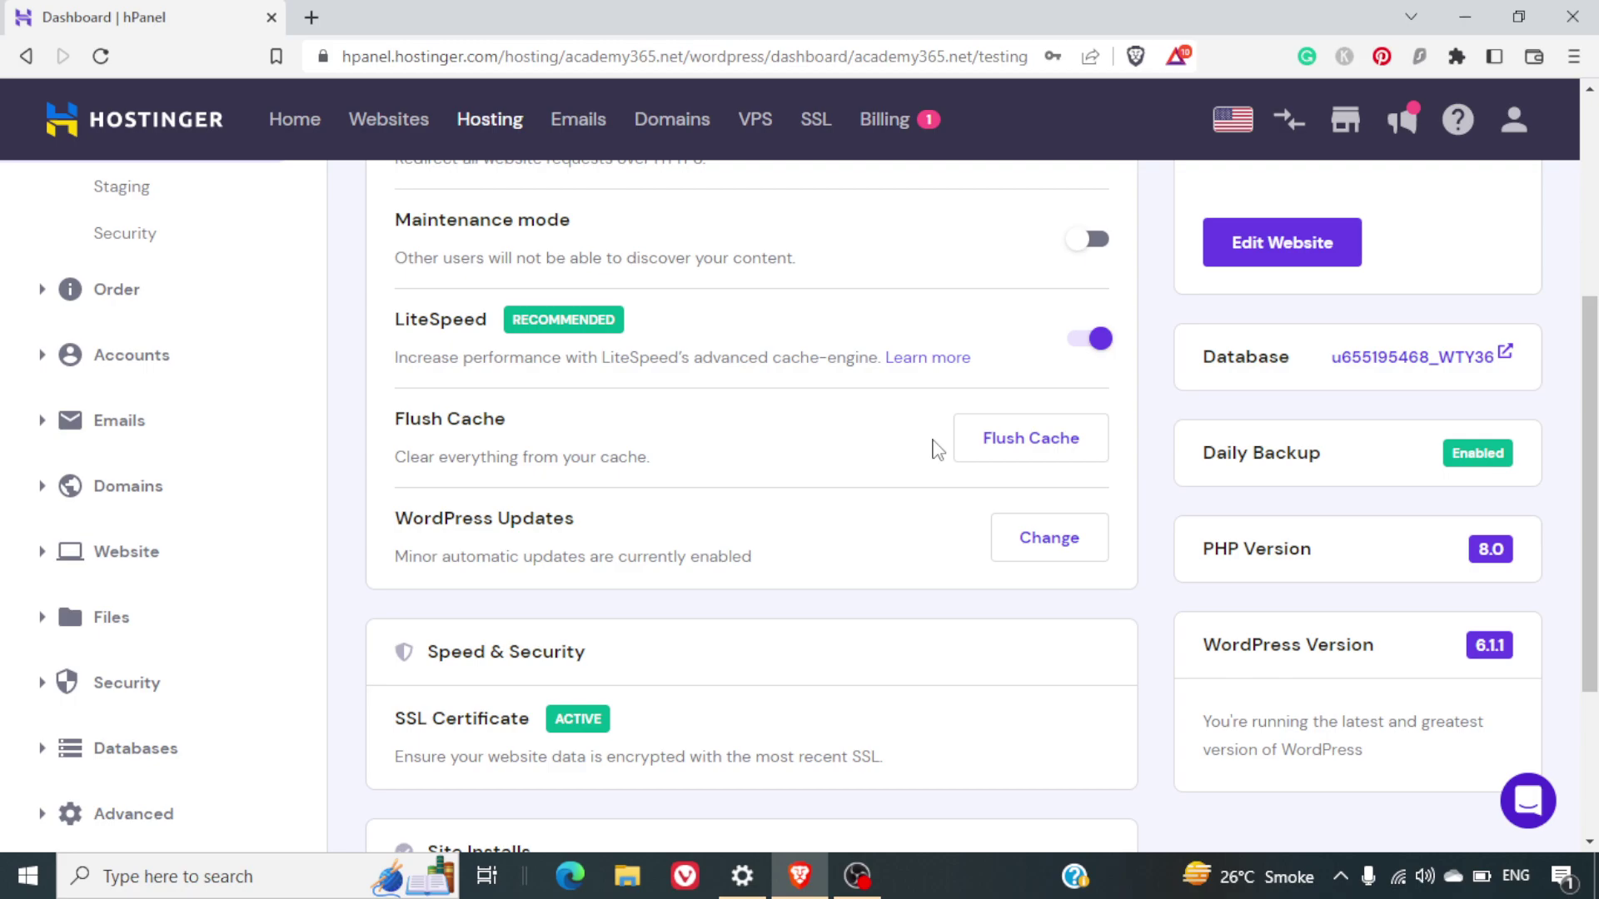
pyautogui.scroll(-3, 937, 450)
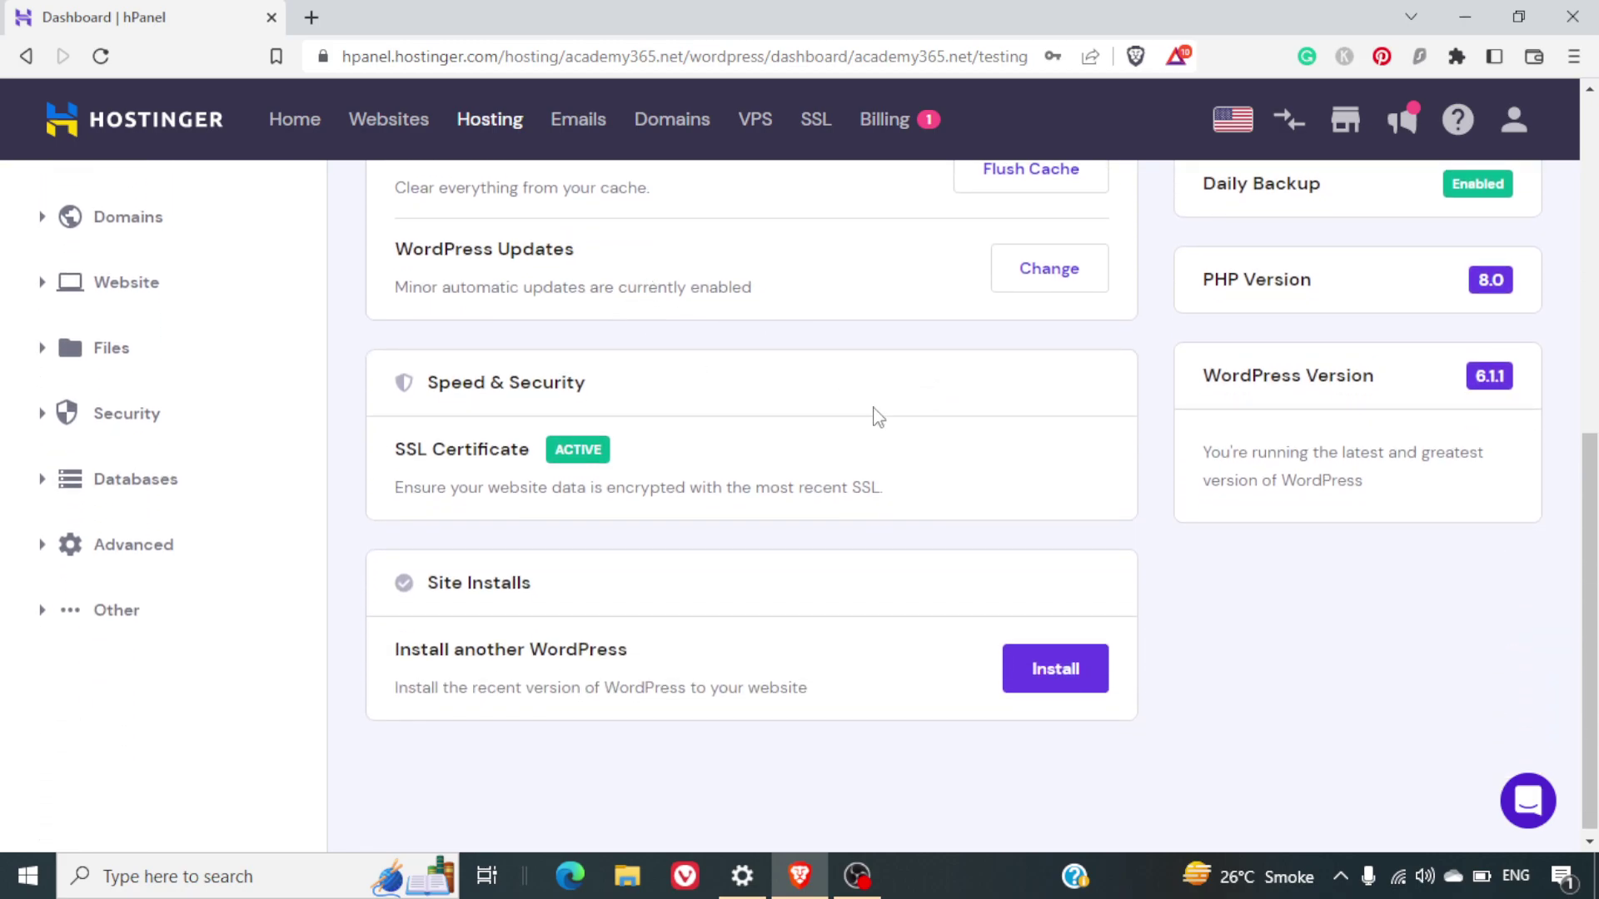
pyautogui.scroll(5, 878, 417)
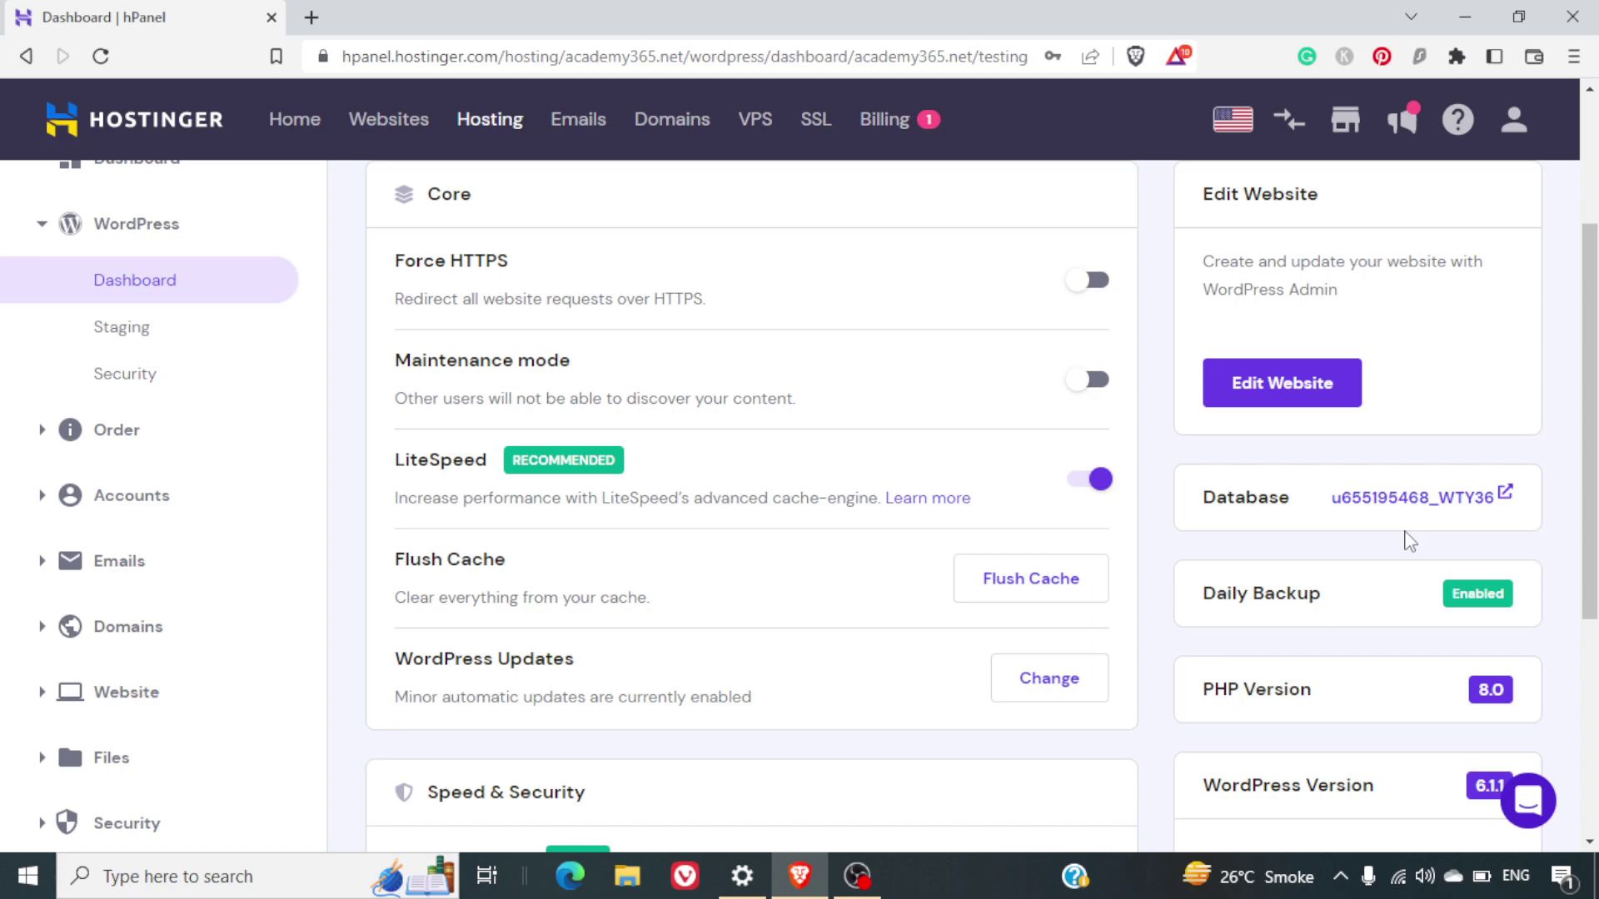
pyautogui.scroll(-5, 1449, 609)
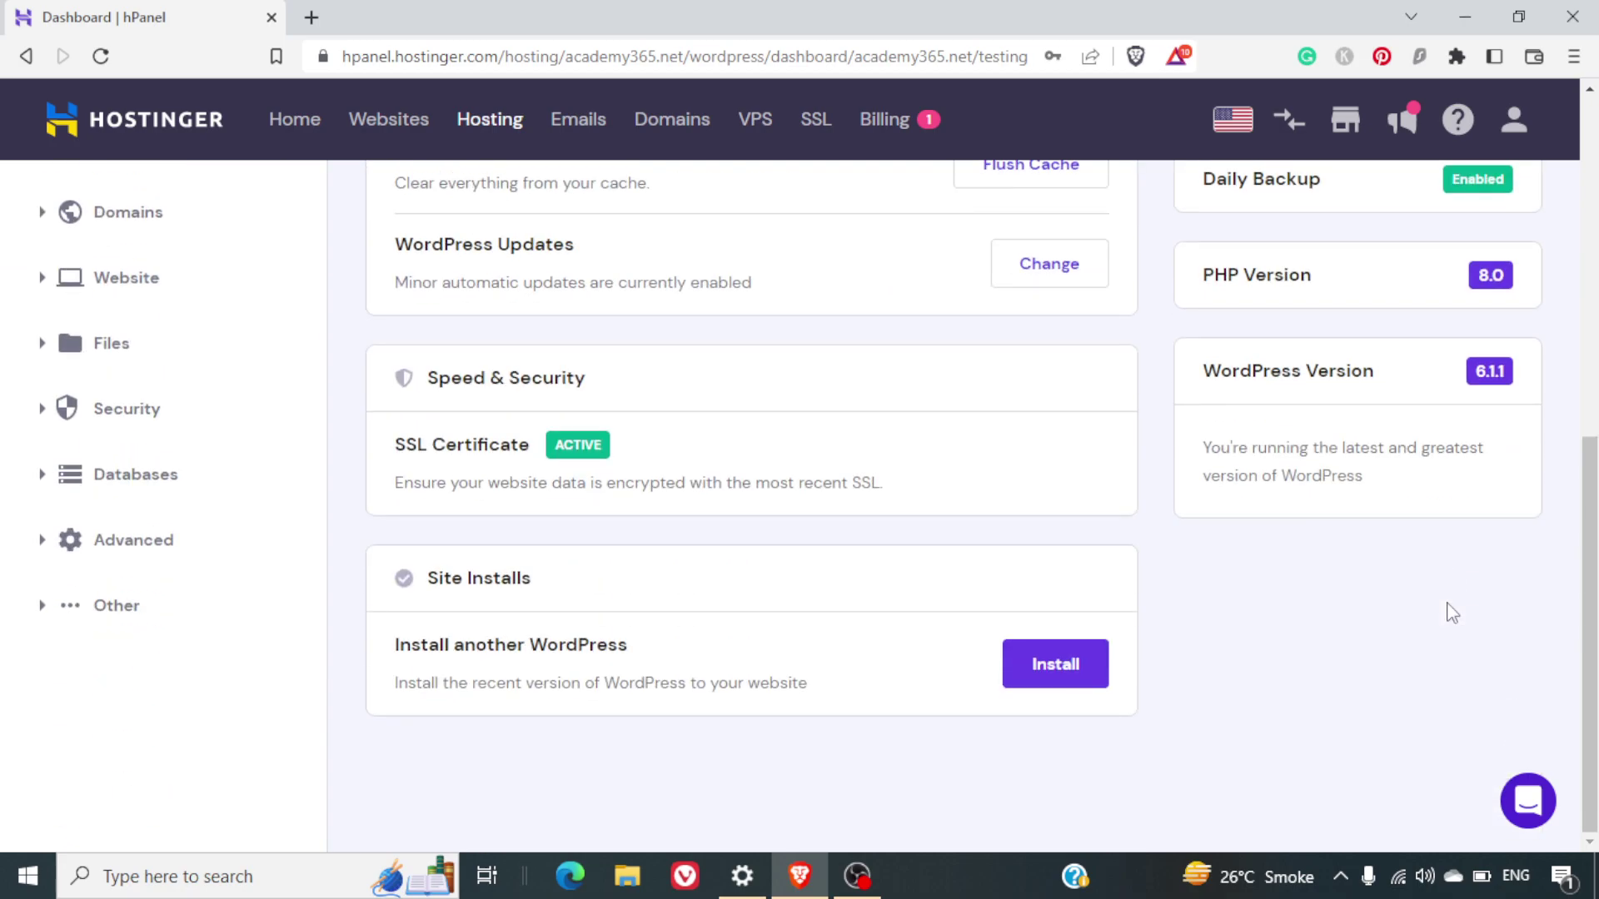
pyautogui.scroll(7, 1486, 529)
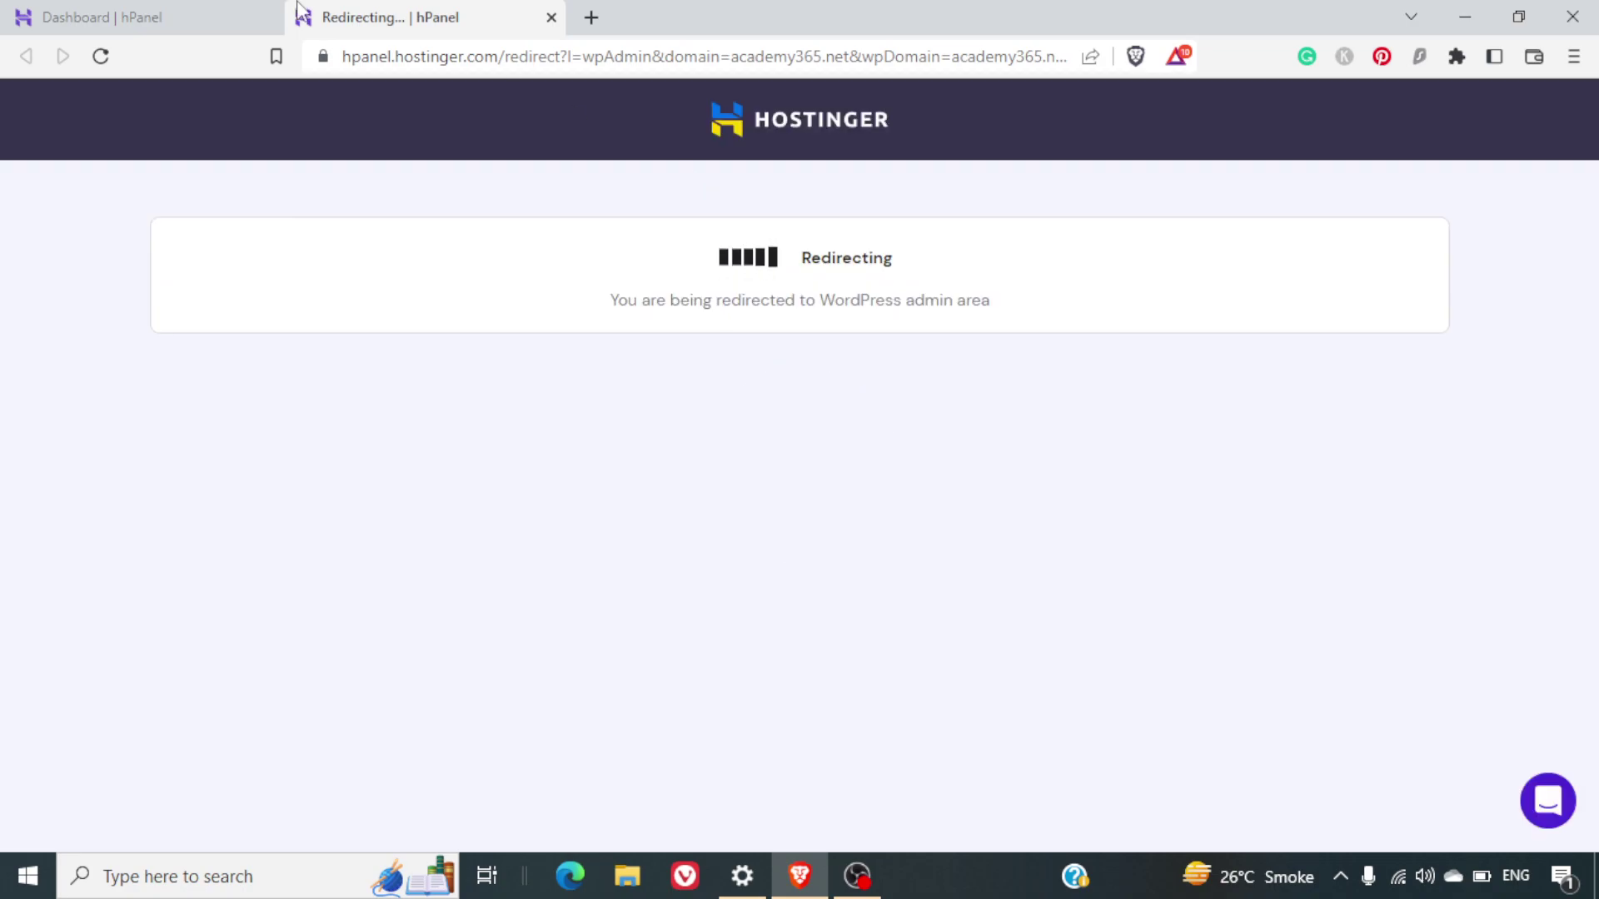
# Scroll the live Academy Blog Testing home page down to the footer and back to the Hello world! post
pyautogui.click(153, 12)
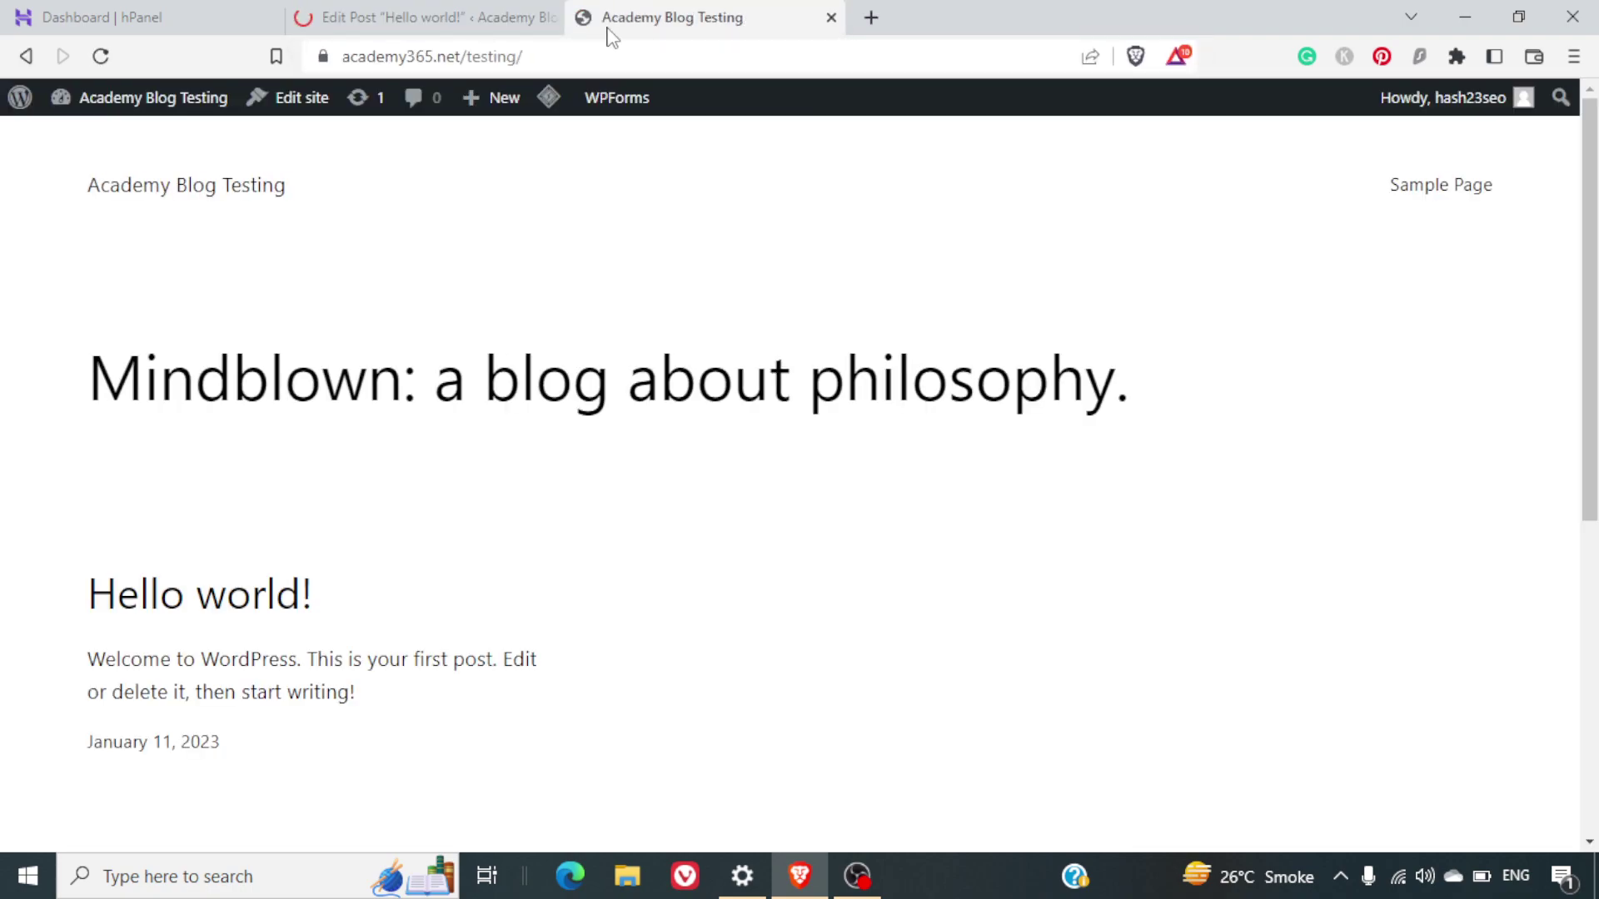
pyautogui.scroll(-7, 663, 388)
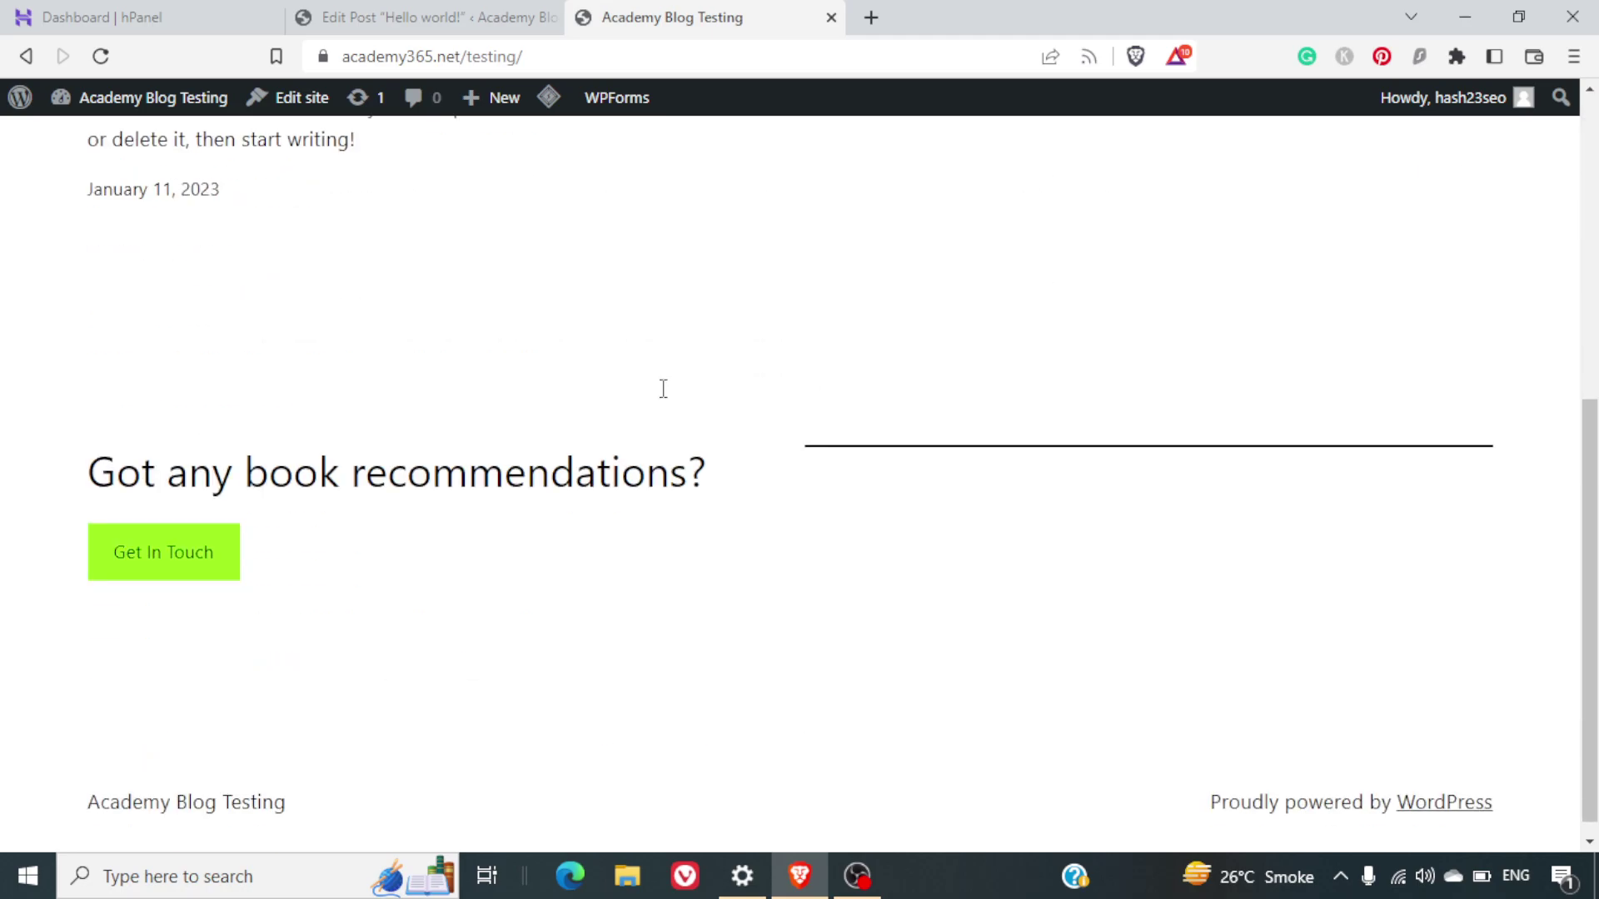
pyautogui.scroll(7, 662, 388)
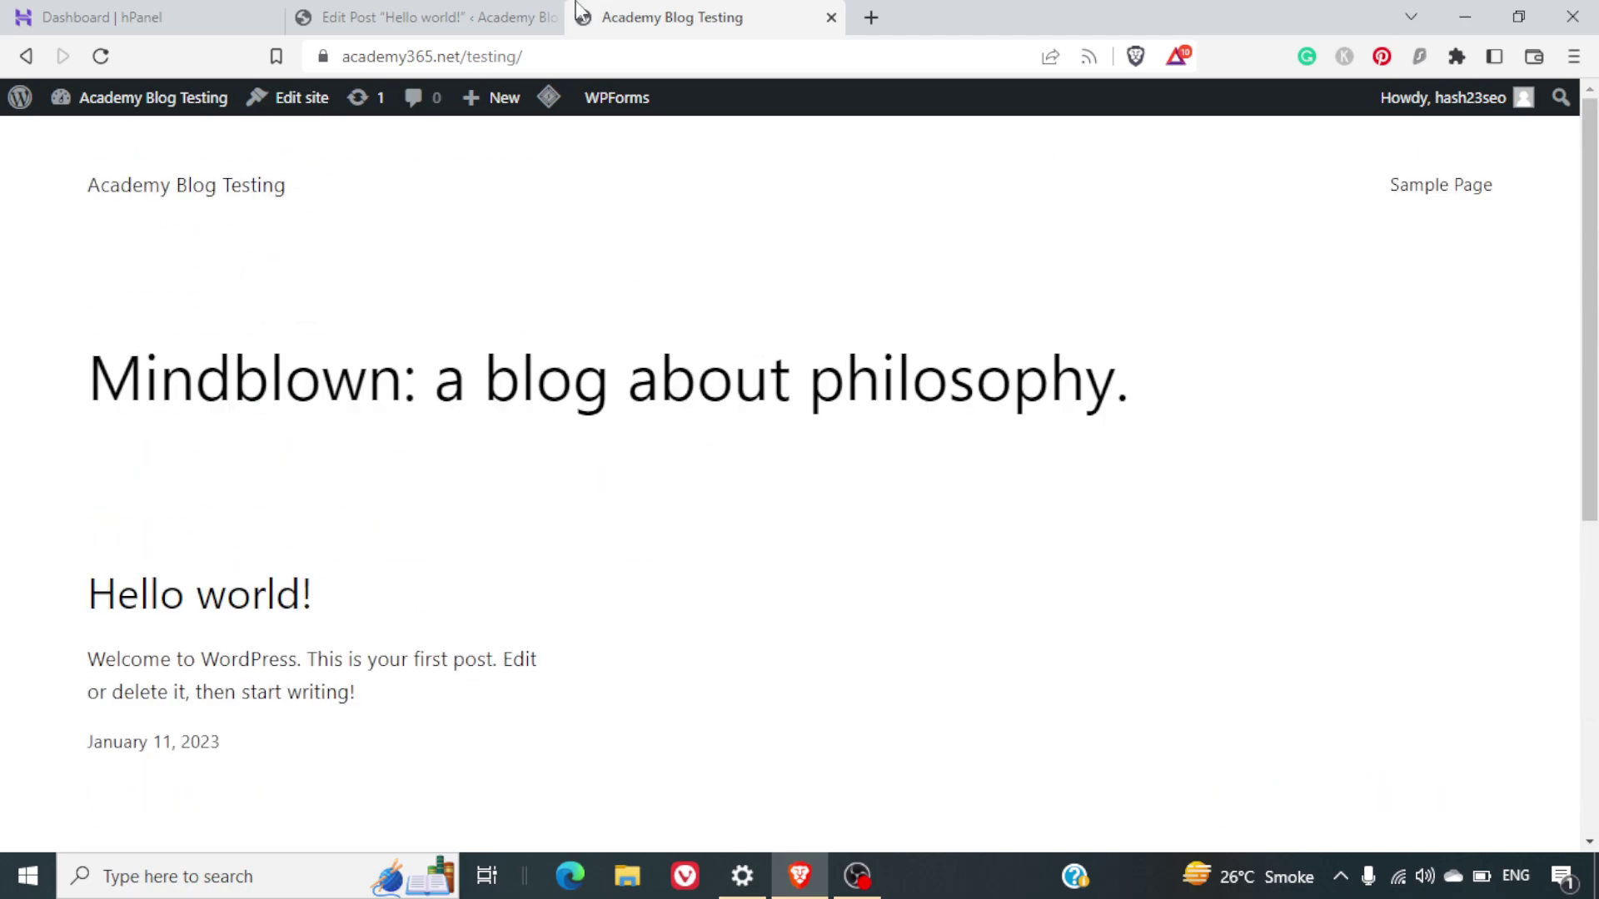
# Dismiss the block editor welcome tour, go to the Posts list, and select the 'Purged all caches successfully' notice
pyautogui.click(470, 15)
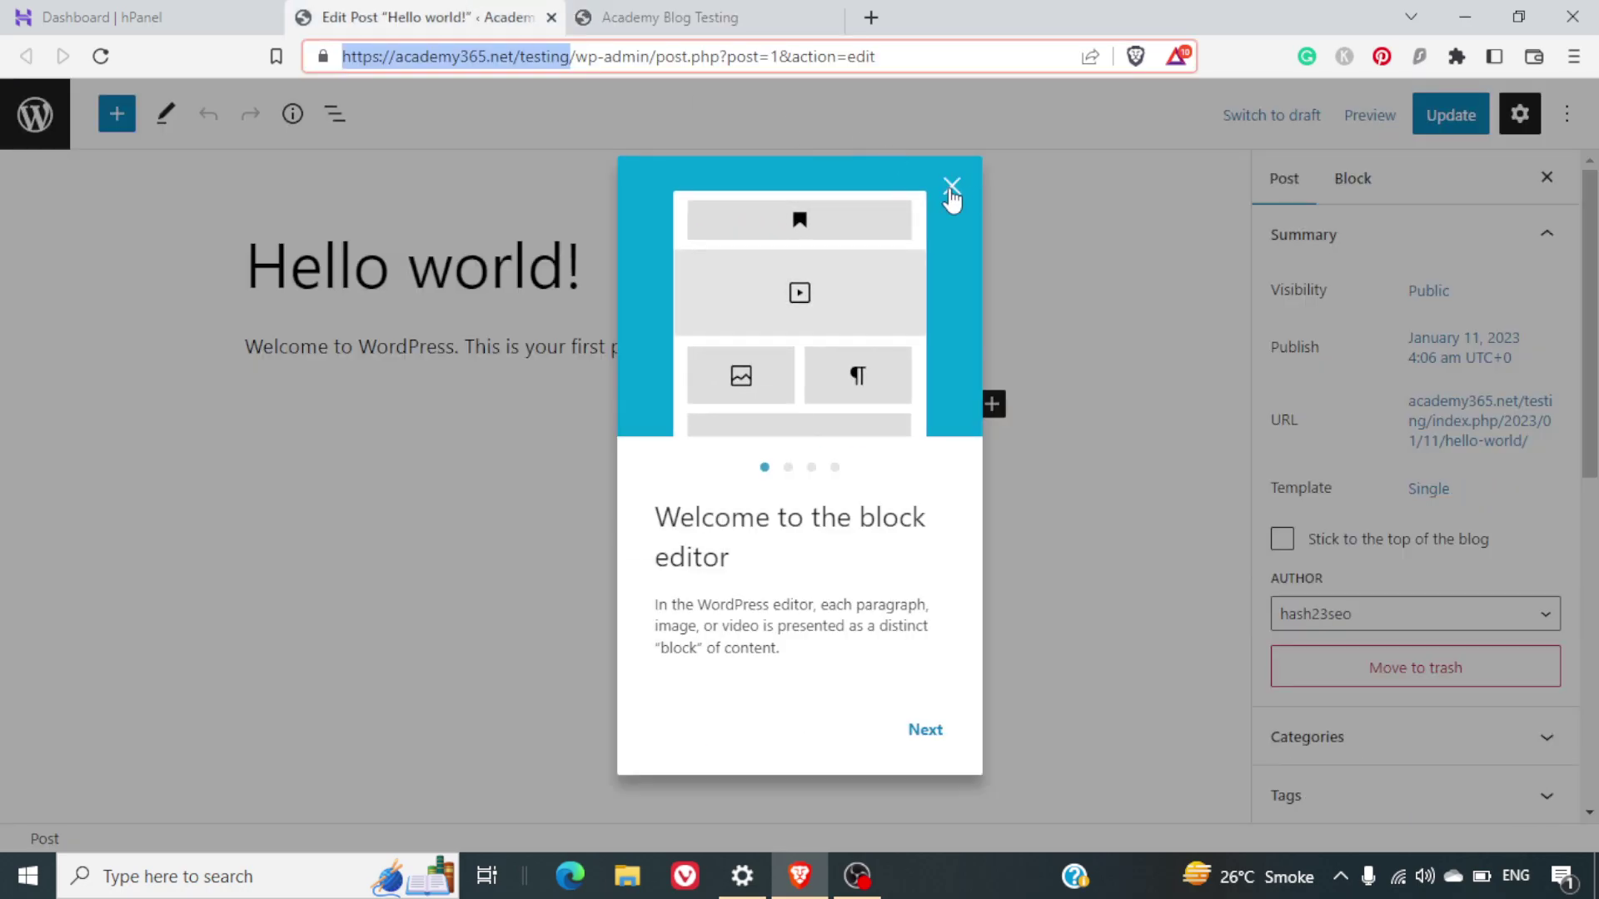
pyautogui.click(952, 186)
pyautogui.click(32, 119)
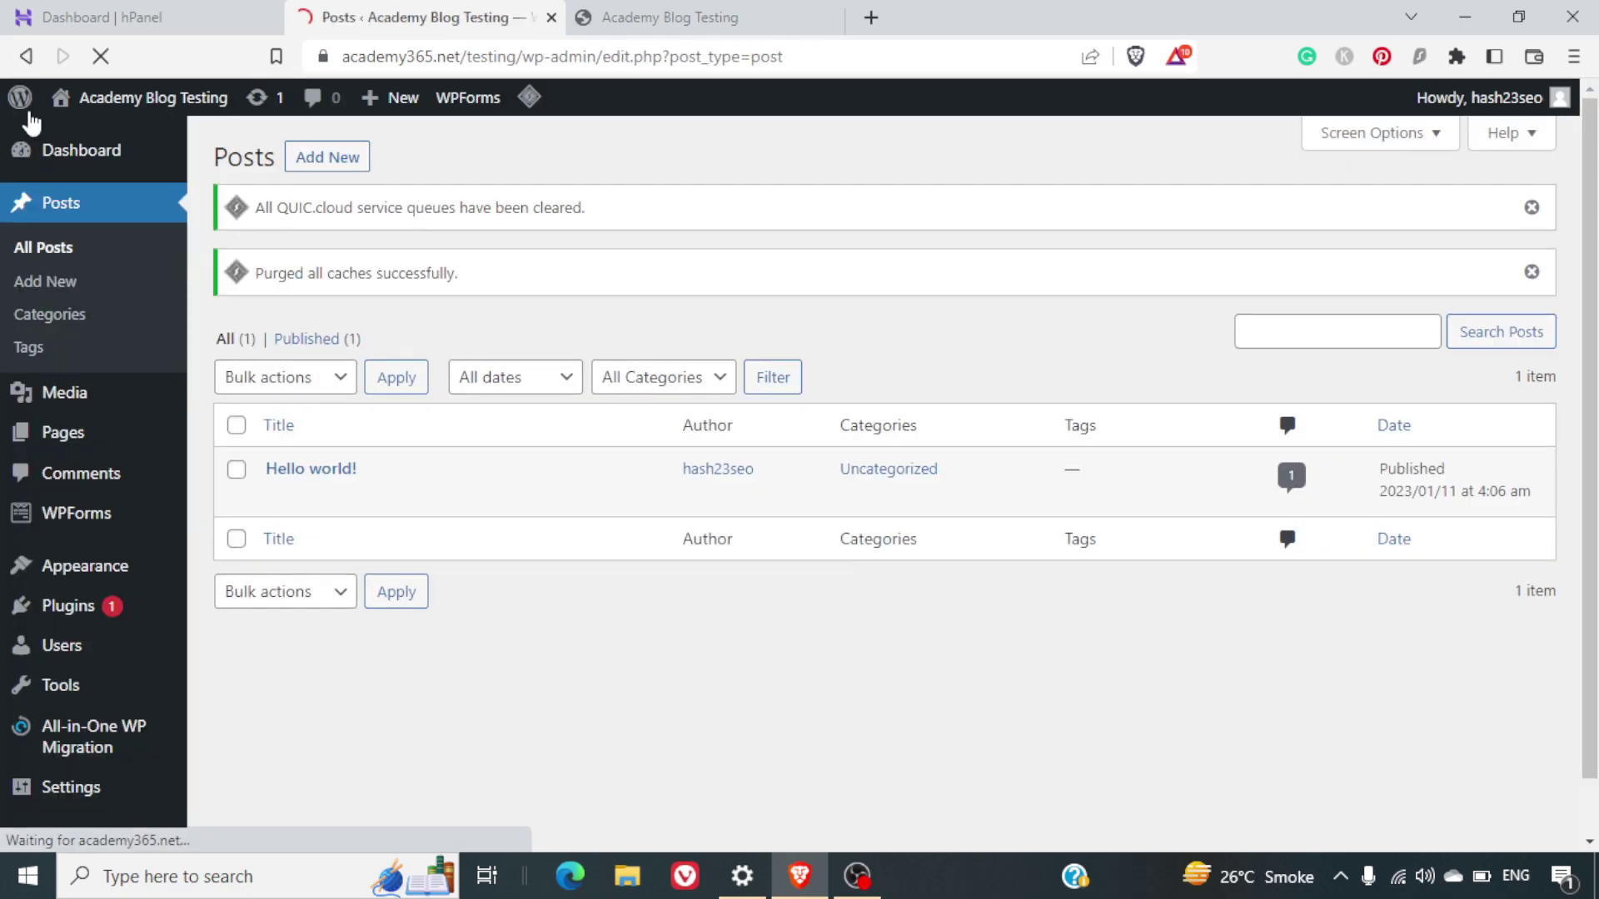
pyautogui.scroll(-2, 604, 450)
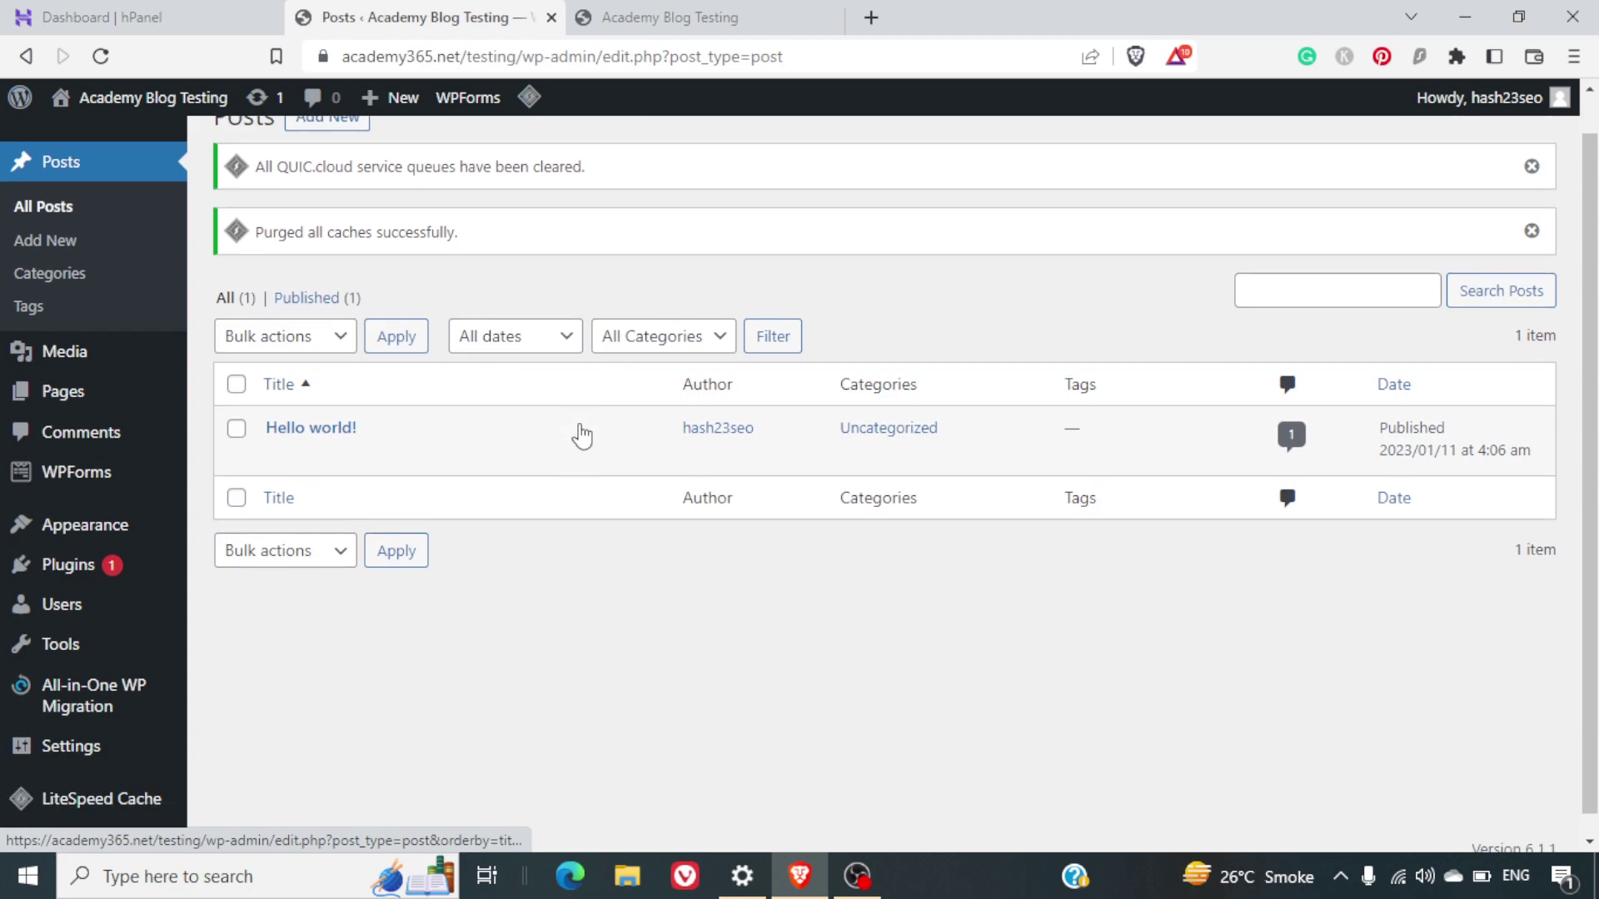
pyautogui.moveTo(190, 582)
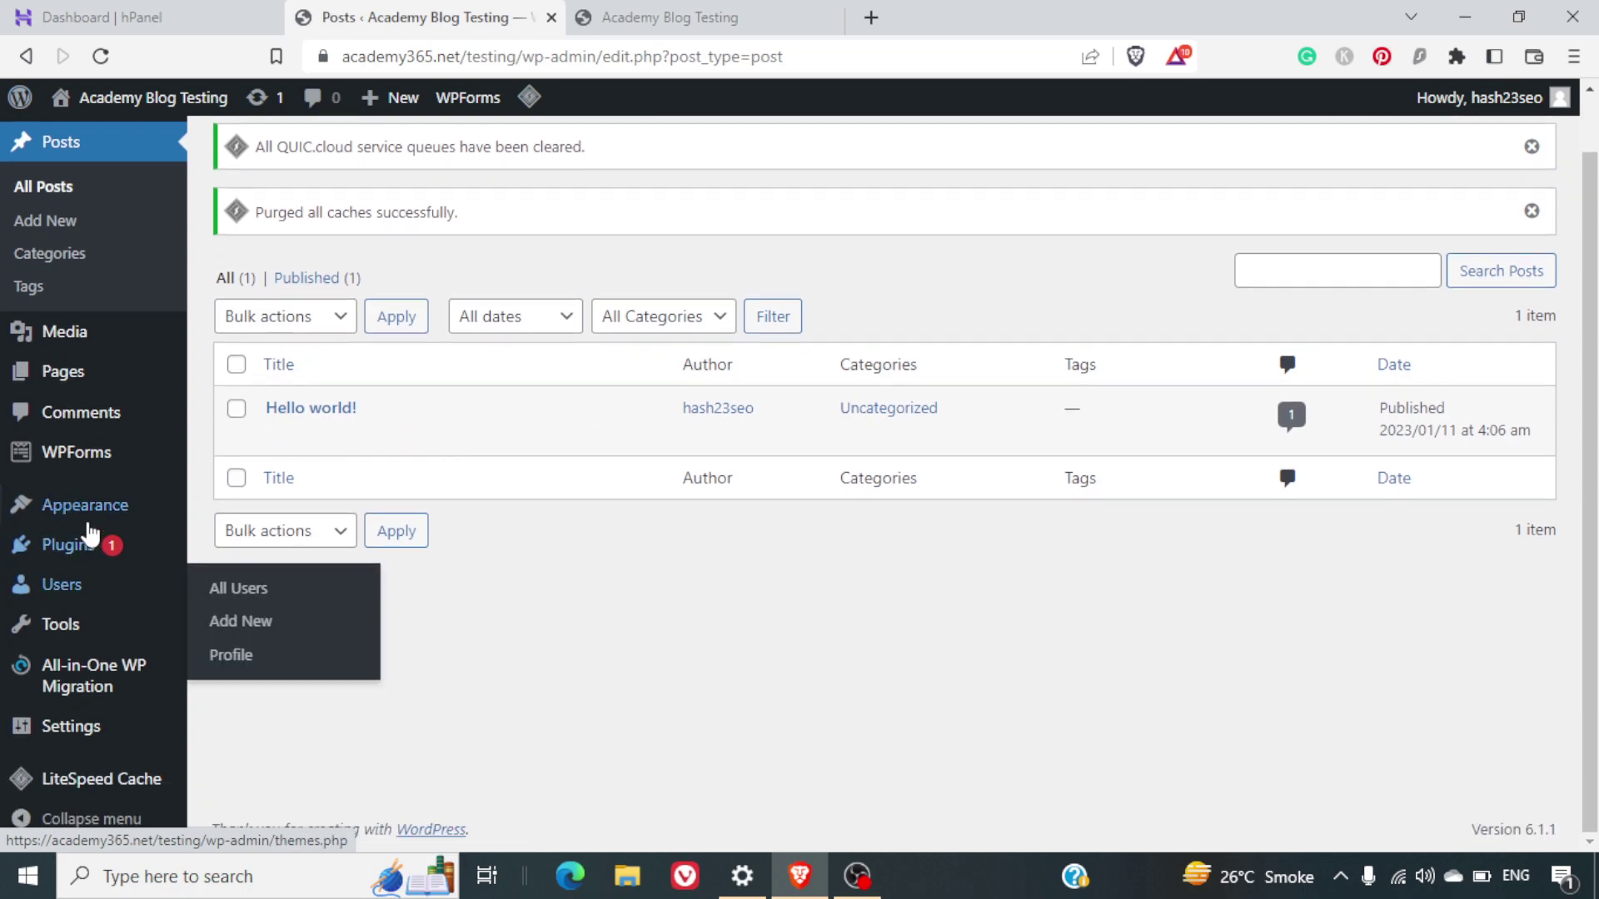
pyautogui.moveTo(73, 551)
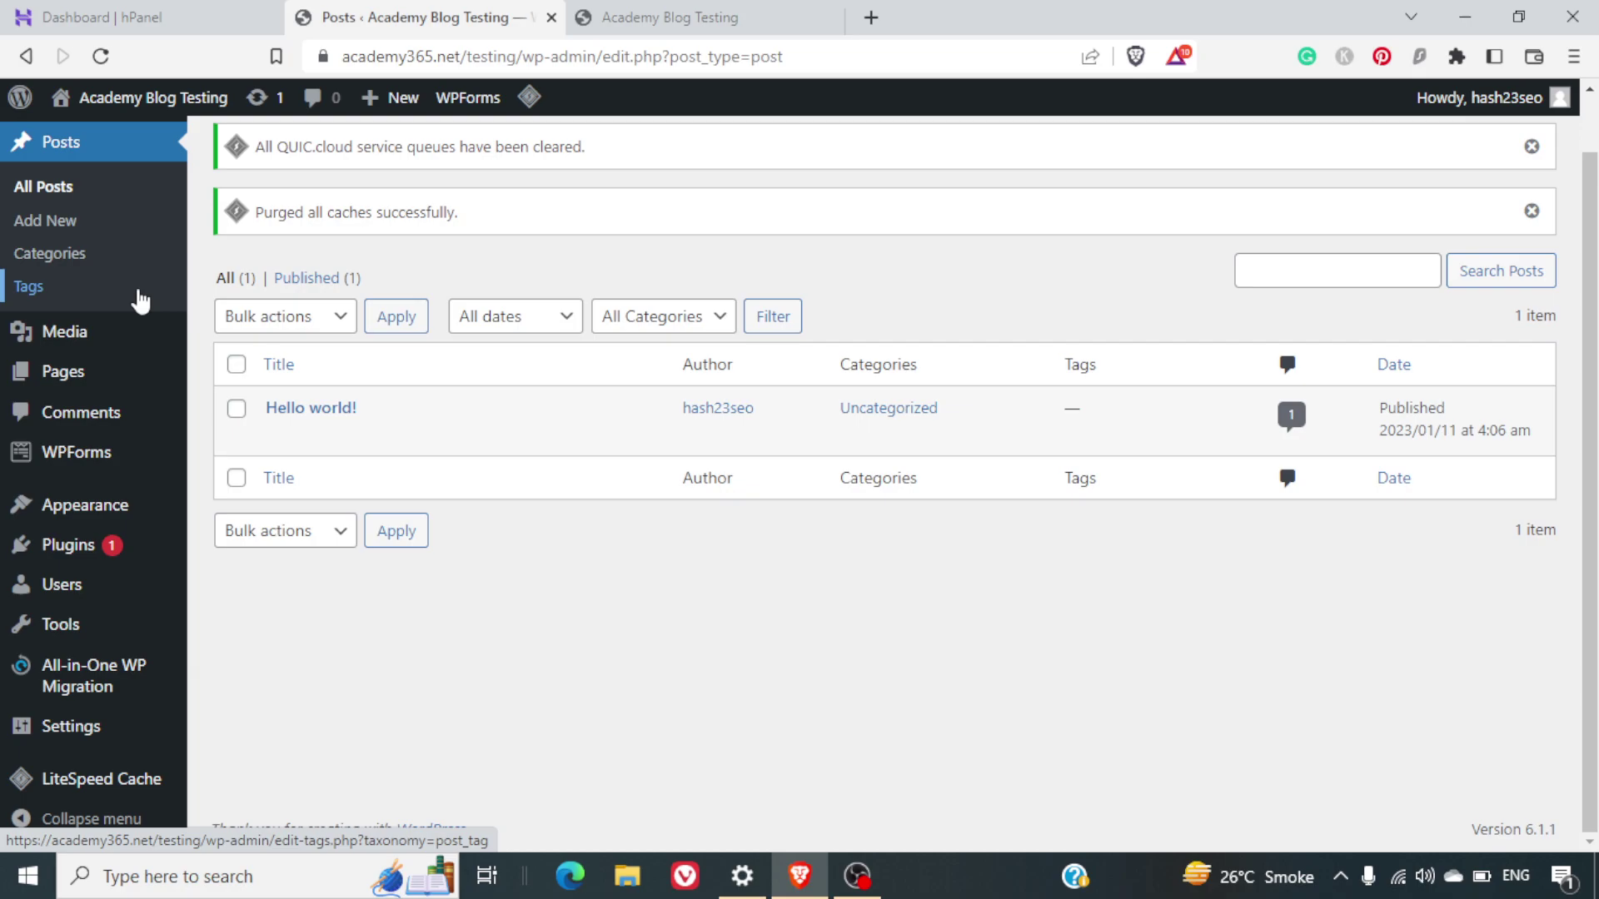
pyautogui.tripleClick(383, 211)
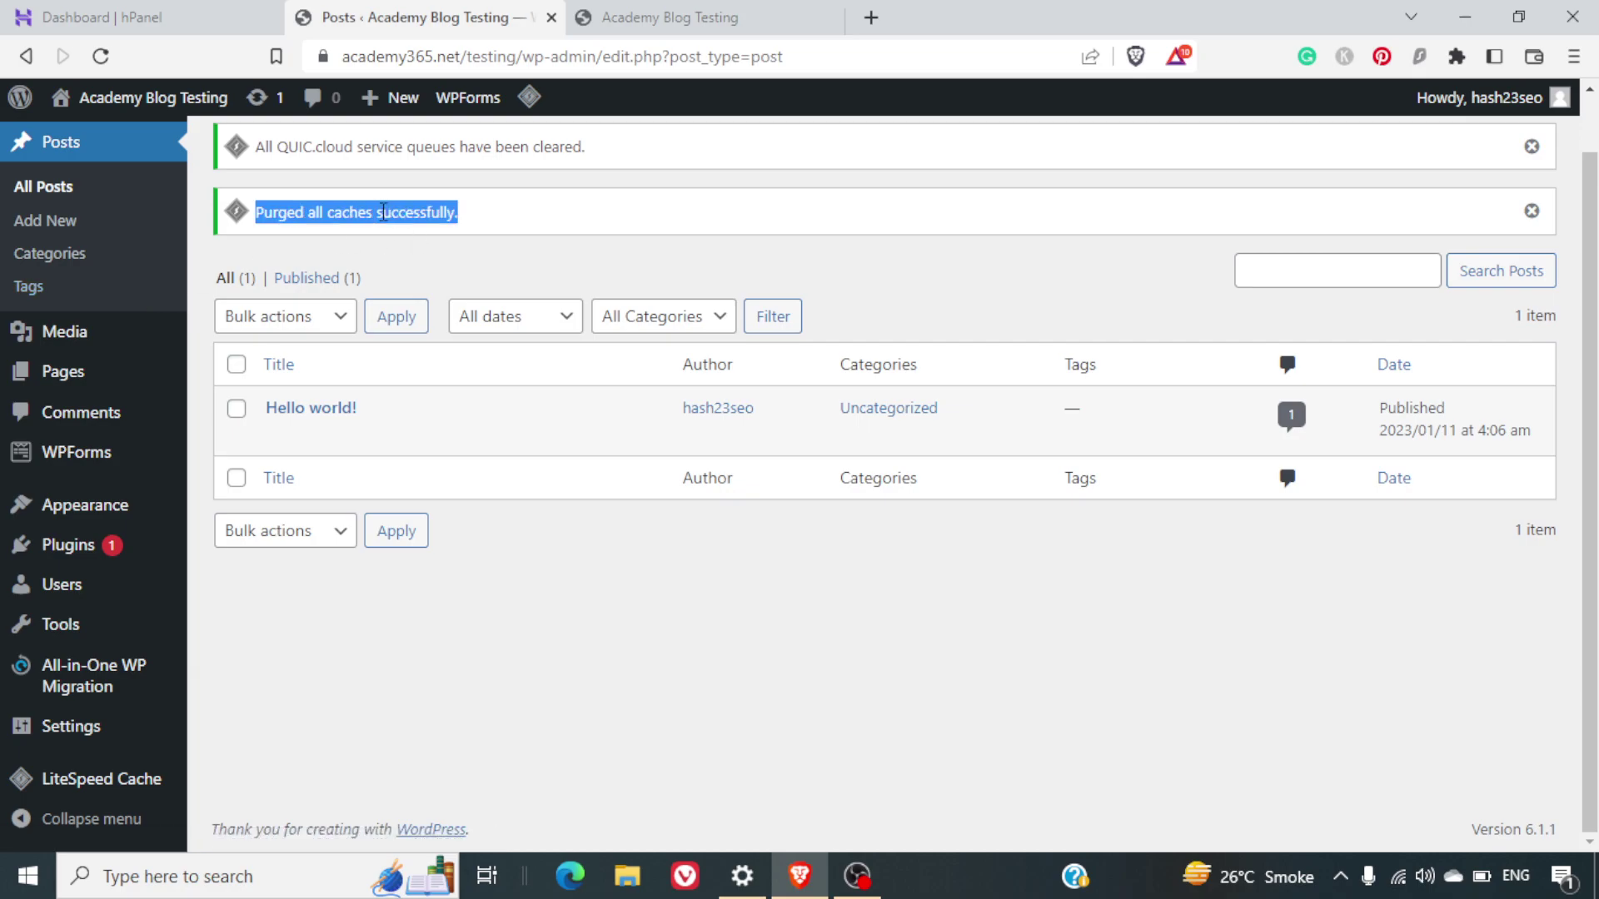